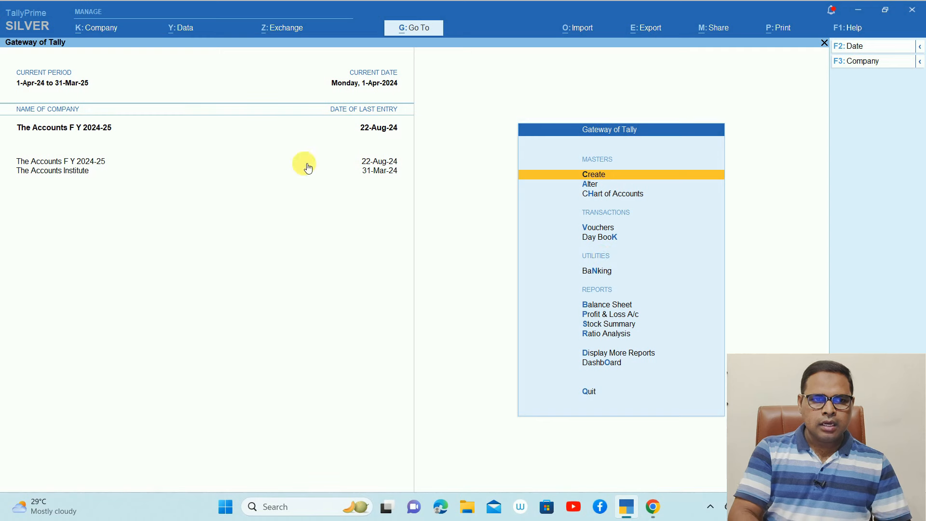
Open the company features for The Accounts F Y 2024-25 and bring up the merchant profile details behind the payment link/QR code option.
left_click(94, 30)
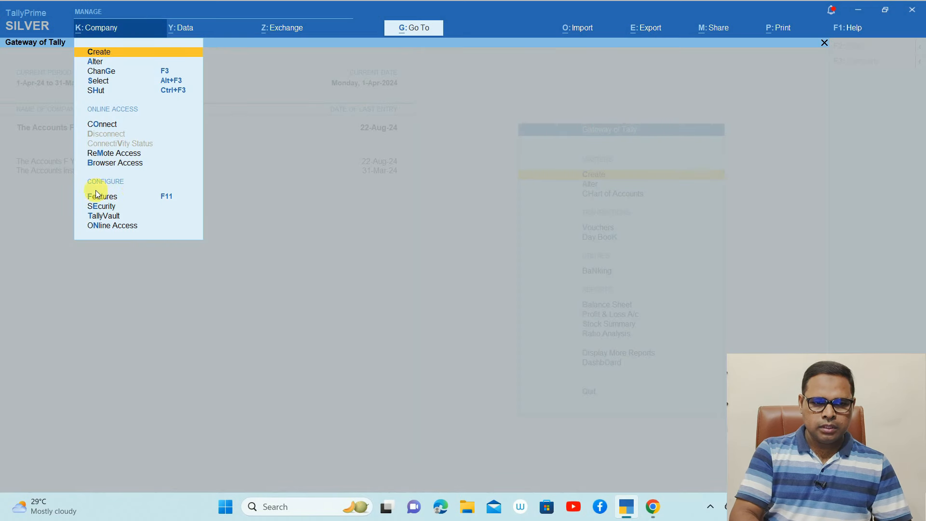
left_click(116, 196)
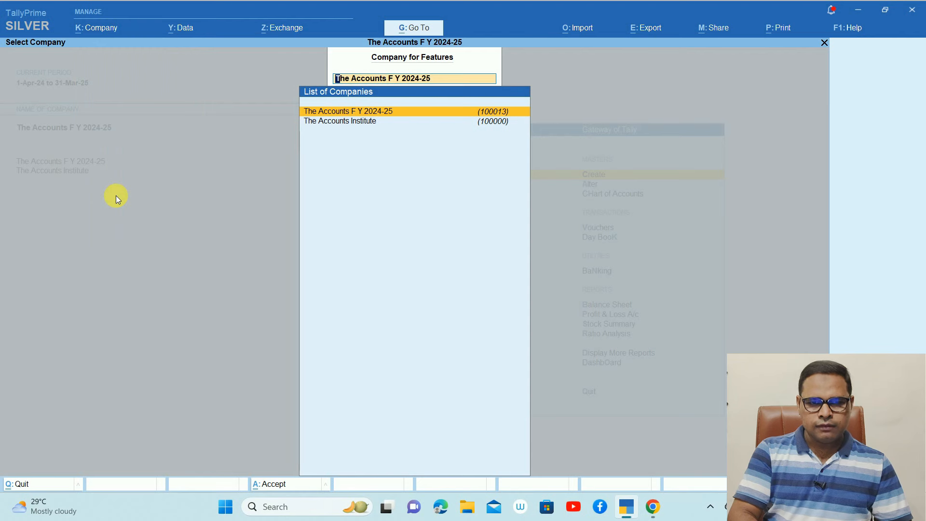
left_click(433, 115)
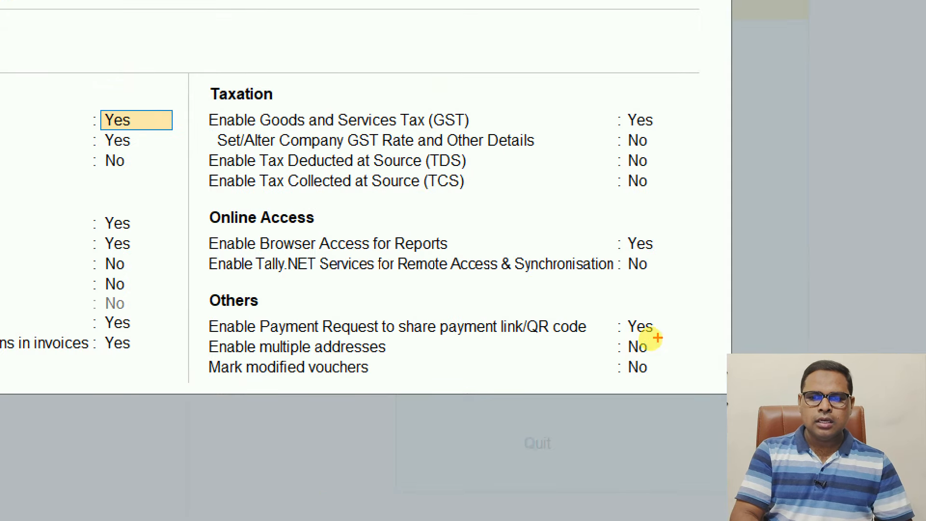
mouse_move(657, 337)
left_mouse_down()
mouse_move(627, 274)
mouse_move(662, 336)
left_mouse_up()
left_click_drag(418, 344, 561, 346)
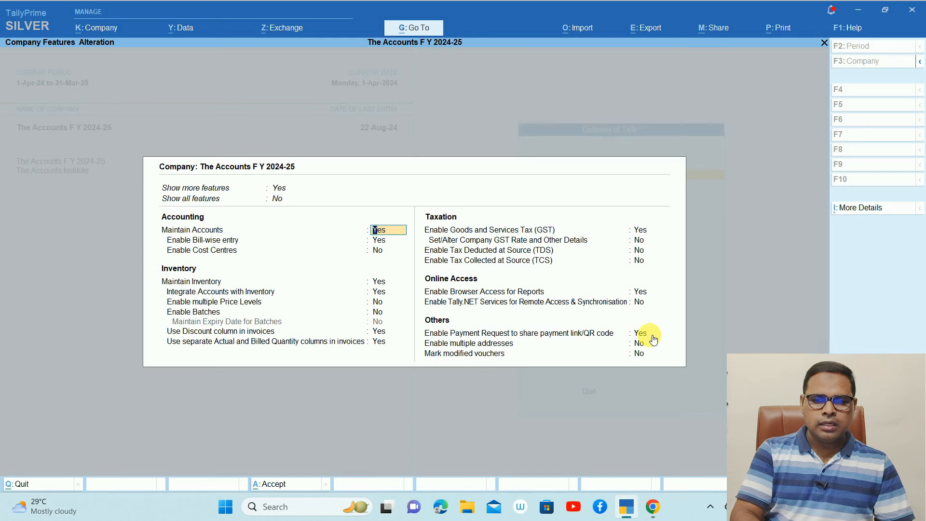
left_click(663, 332)
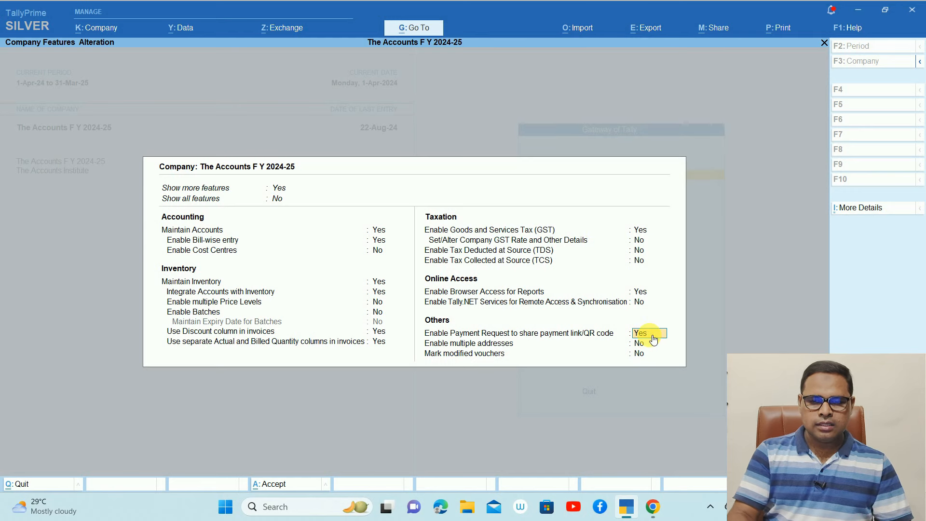
key("Return")
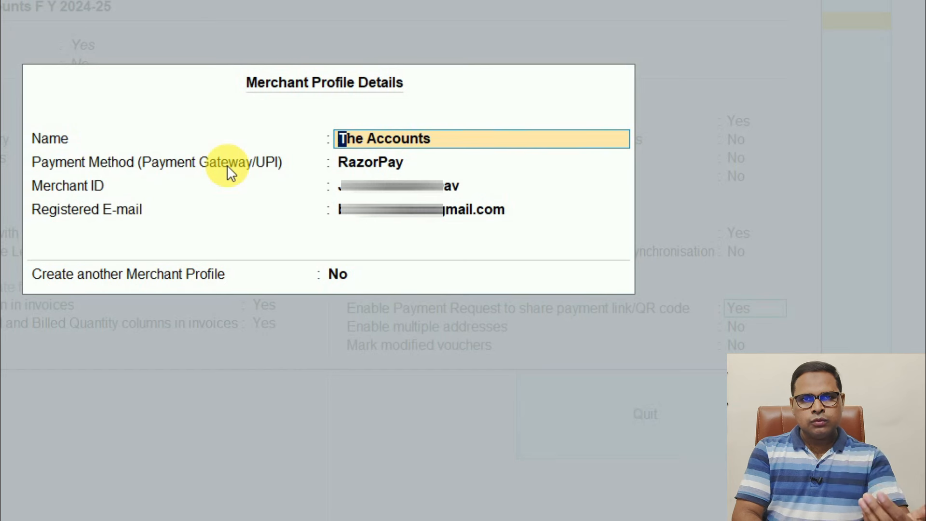
Choose RazorPay as the payment method in the merchant profile.
left_click(411, 161)
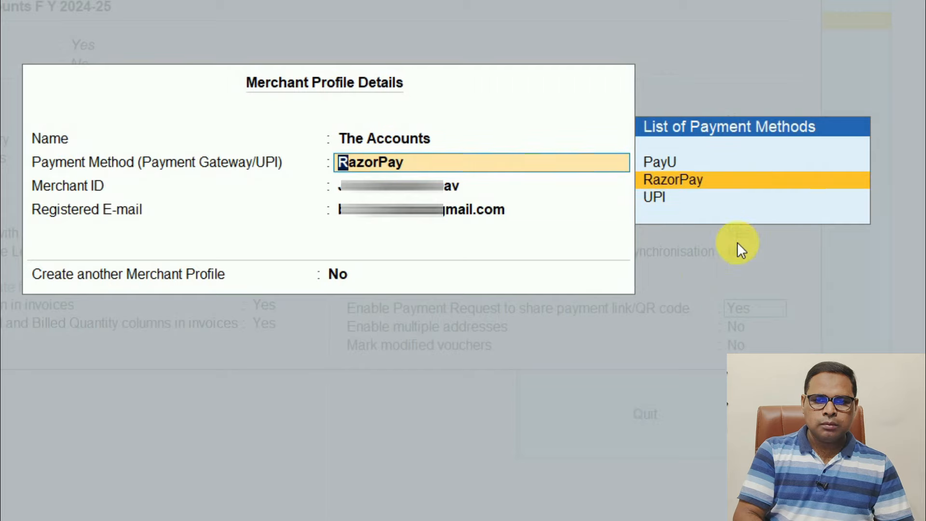
left_click(678, 190)
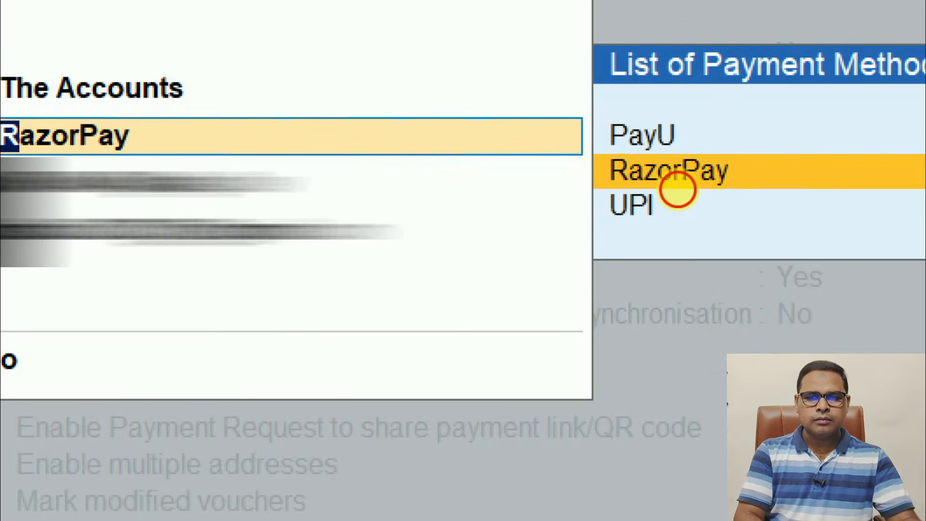
left_click_drag(705, 116, 818, 92)
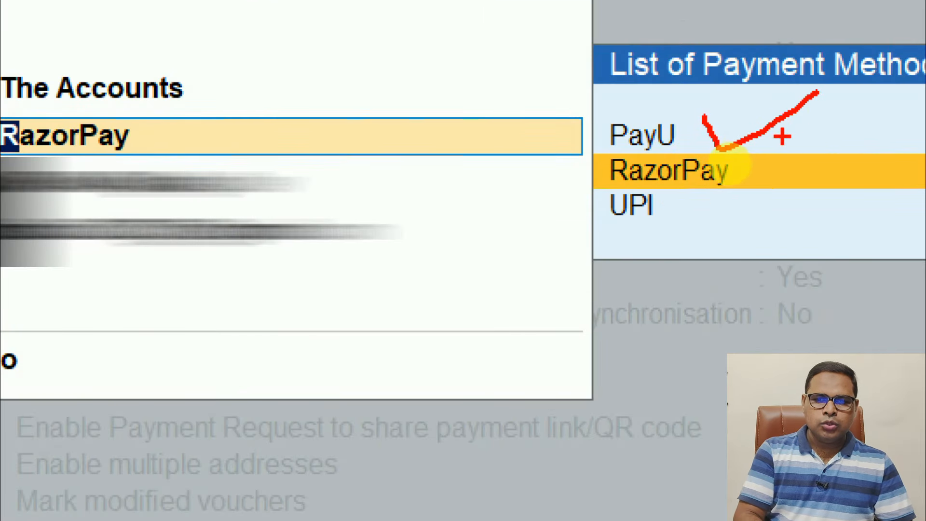
mouse_move(760, 163)
left_mouse_down()
mouse_move(761, 195)
mouse_move(849, 140)
left_mouse_up()
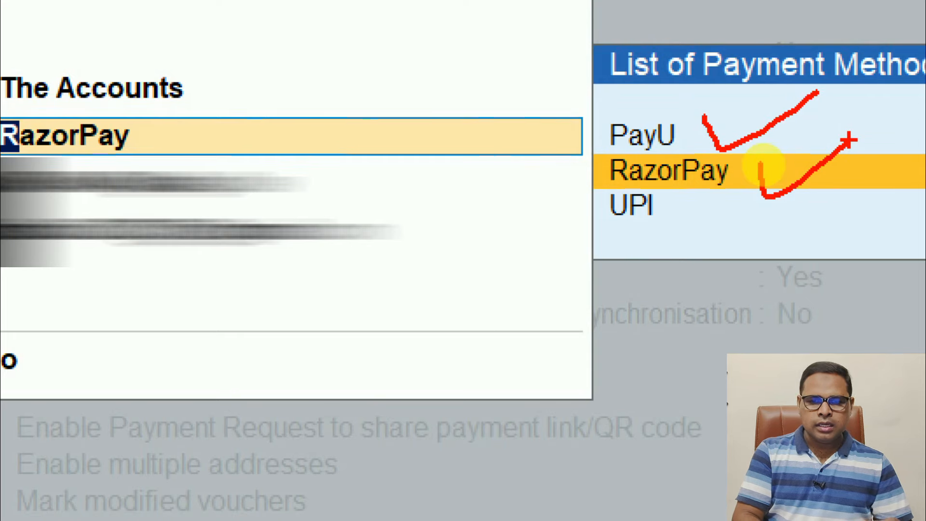
mouse_move(684, 198)
left_mouse_down()
mouse_move(763, 225)
mouse_move(773, 217)
left_mouse_up()
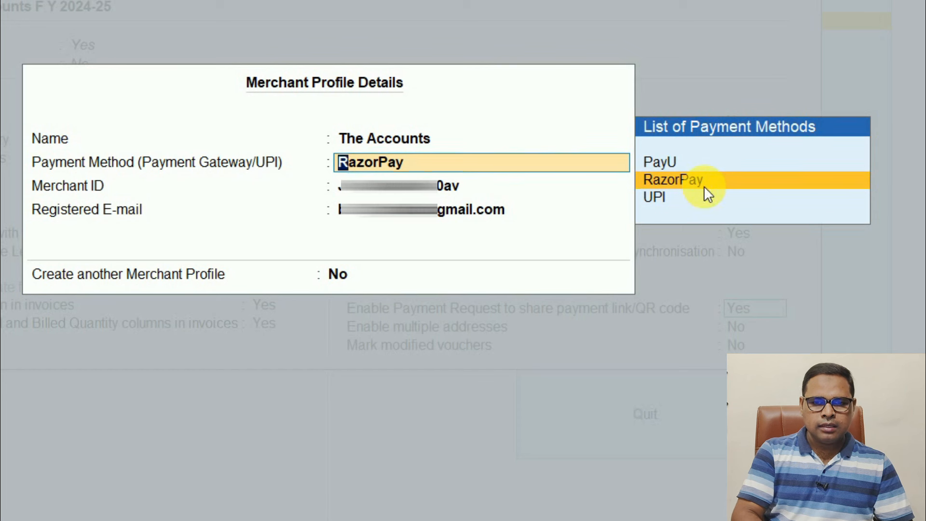
key("Return")
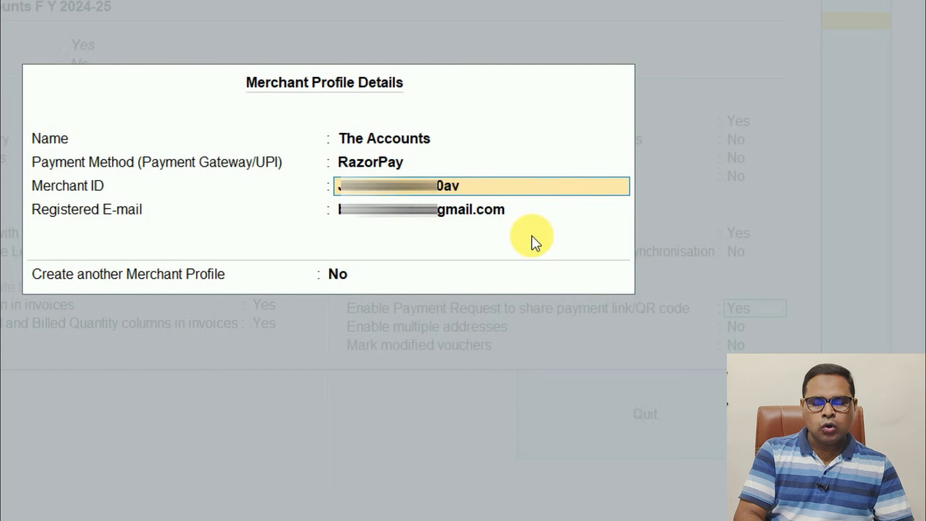
Accept the merchant profile without creating another one, save the company features and return to the Gateway of Tally.
left_click(499, 204)
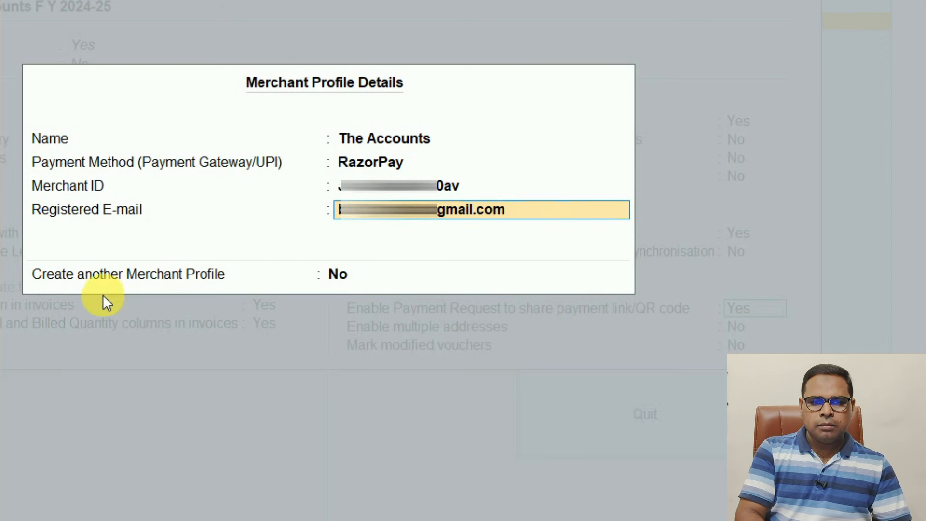
left_click(336, 276)
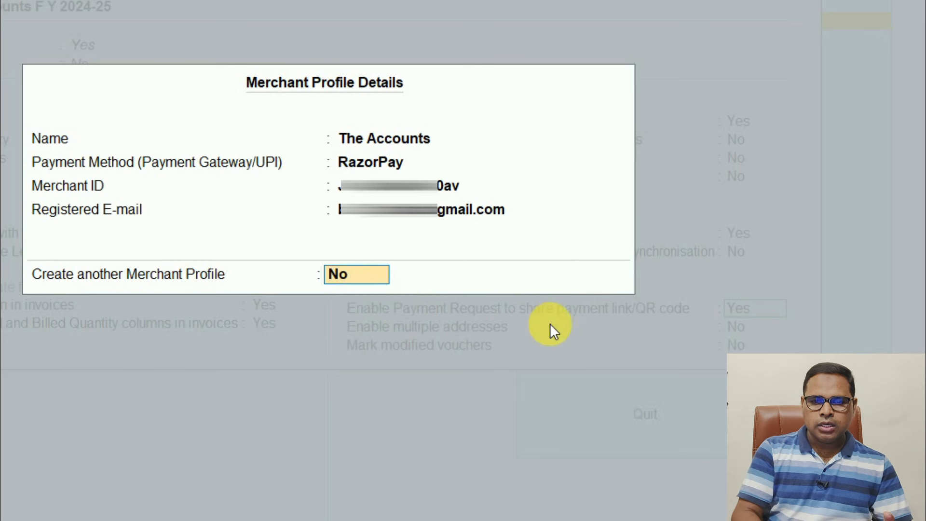
key("Return")
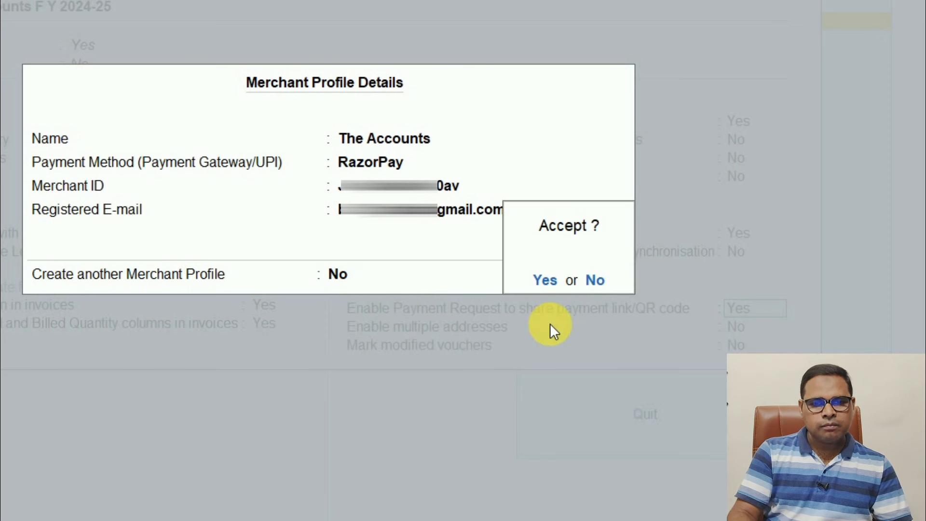
key("Return")
key("Return")
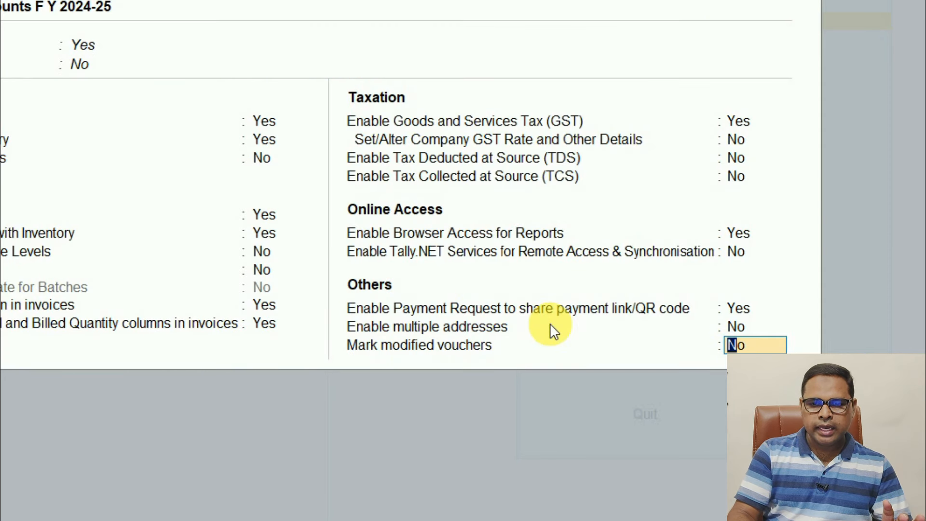
key("Return")
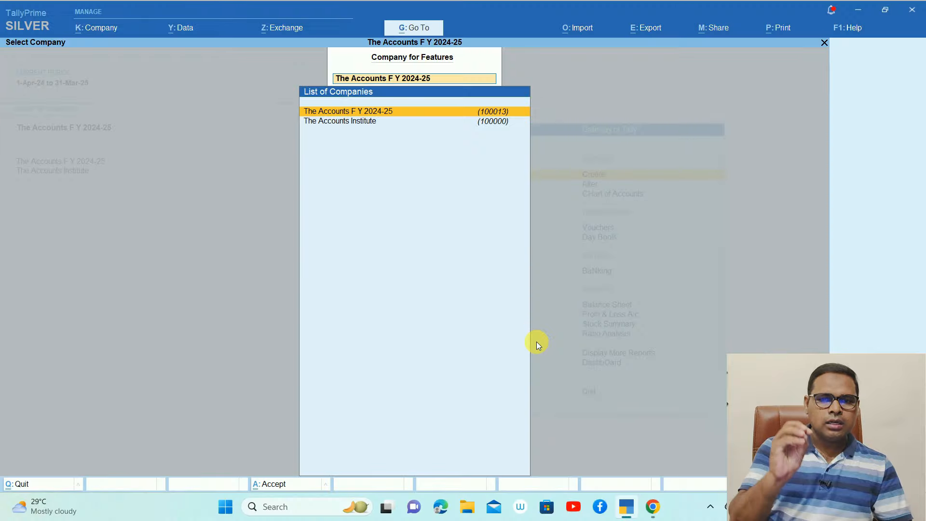
key("Escape")
key("Escape")
key("Escape")
key("Escape")
key("Escape")
key("Escape")
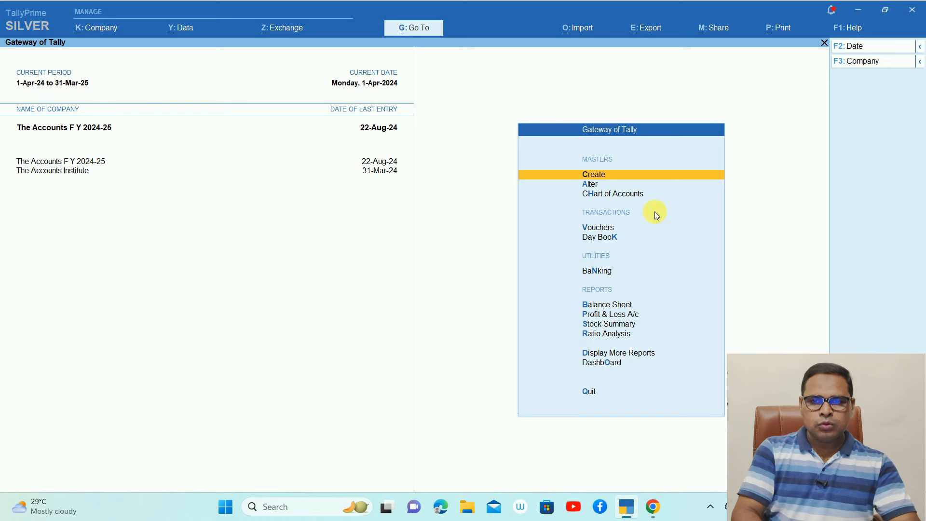
Start a new voucher type master named Tax Invoice and set its type of voucher to Sales.
left_click(597, 175)
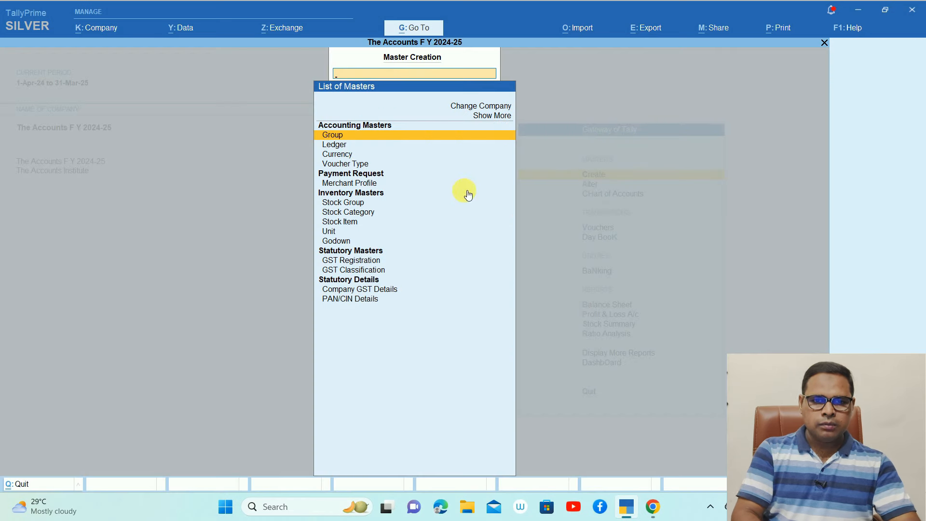
key("Down")
key("Down")
key("Down")
key("Return")
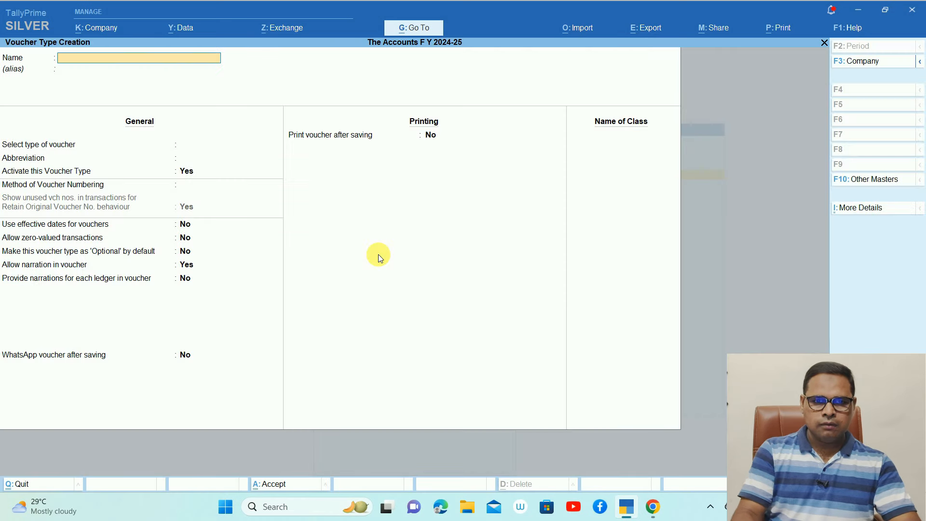
type("Tax Invoice")
key("Return")
key("Return")
key("Return")
key("BackSpace")
type("Sal")
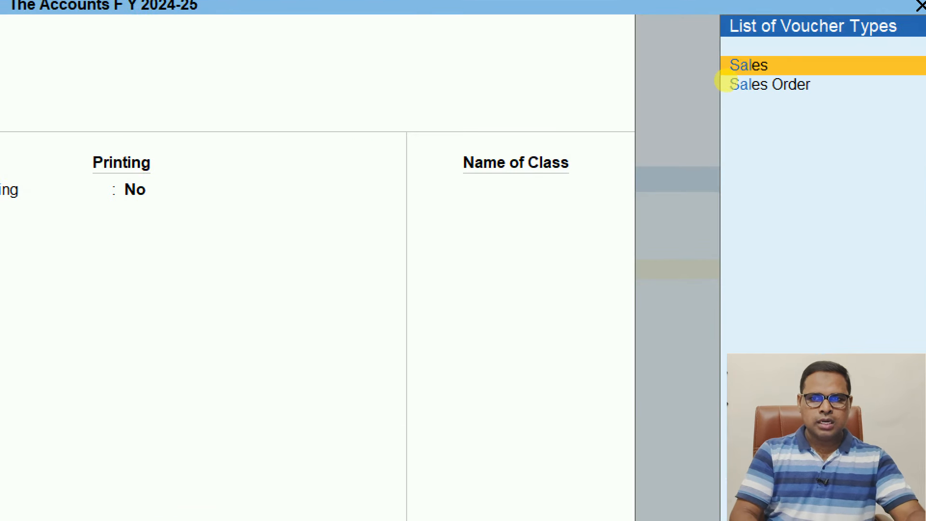
key("Return")
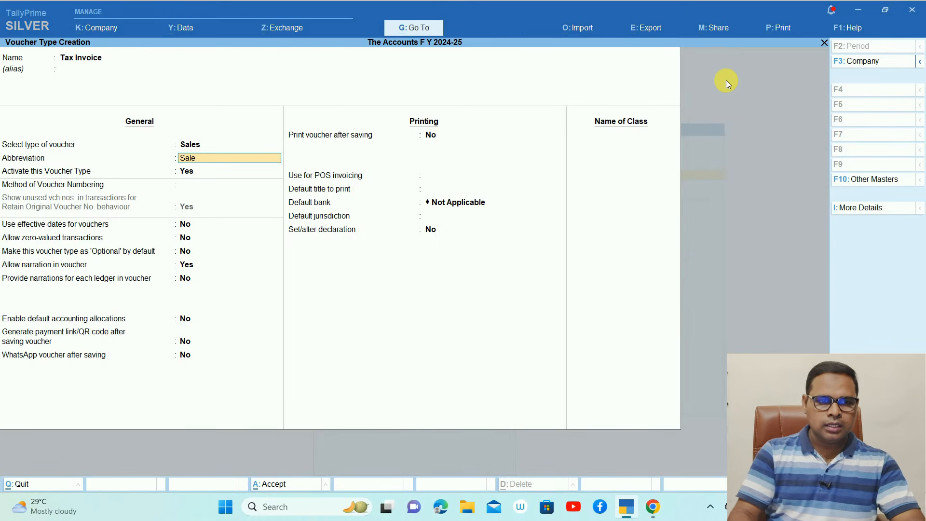
Keep the abbreviation Sale and set the voucher numbering to Automatic with the Retain Original Voucher No. behaviour.
key("Return")
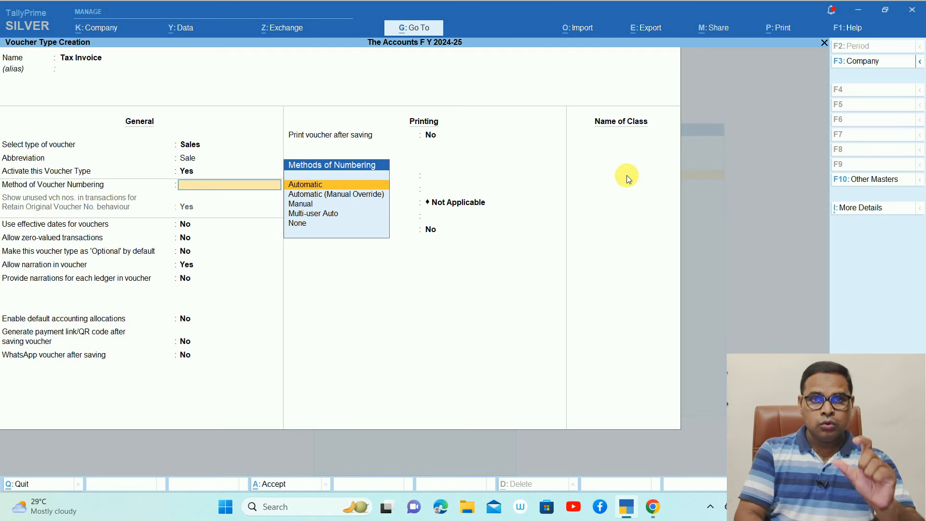
key("Return")
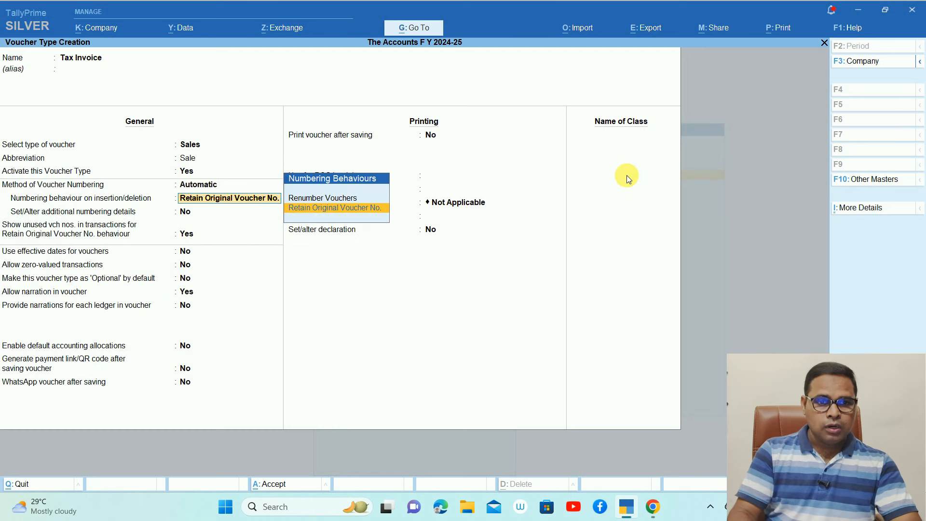
key("Return")
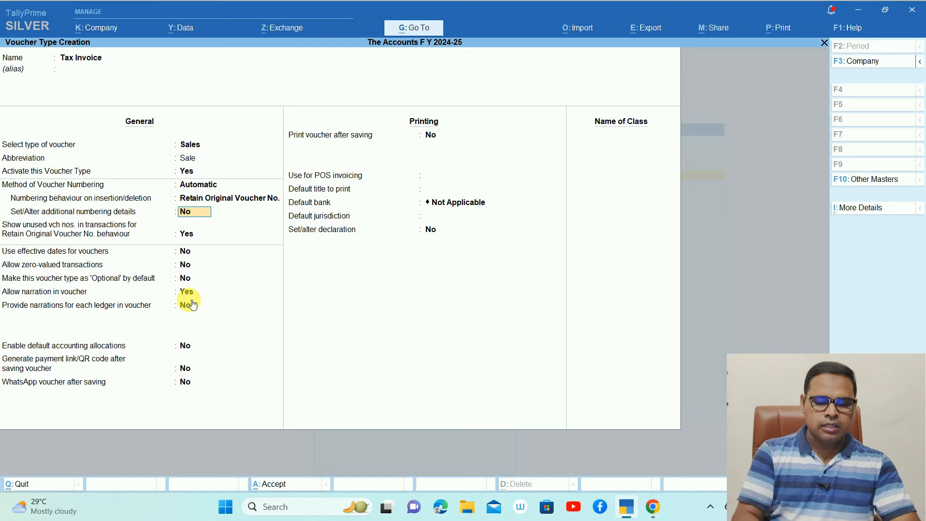
Enable additional numbering details with starting number 1, a numerical part width of 4 and prefill with zero set to Yes.
type("y")
key("Return")
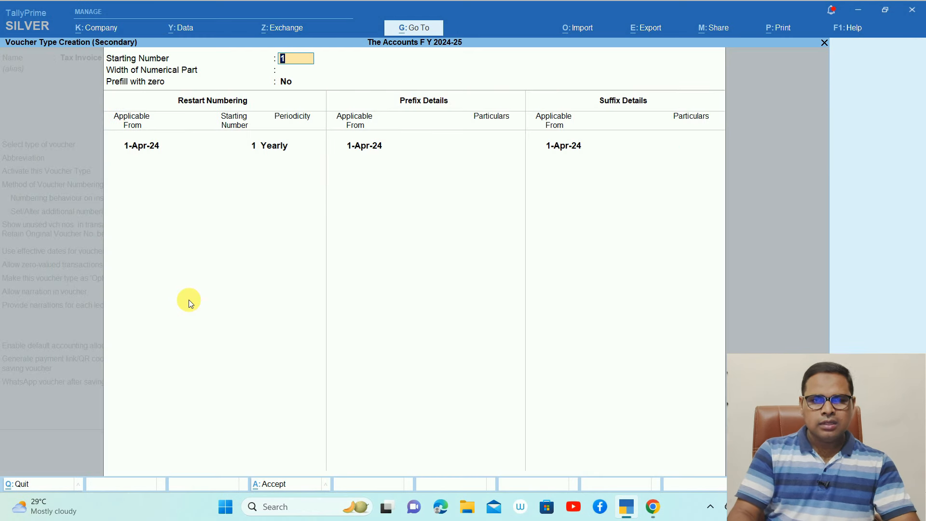
key("Return")
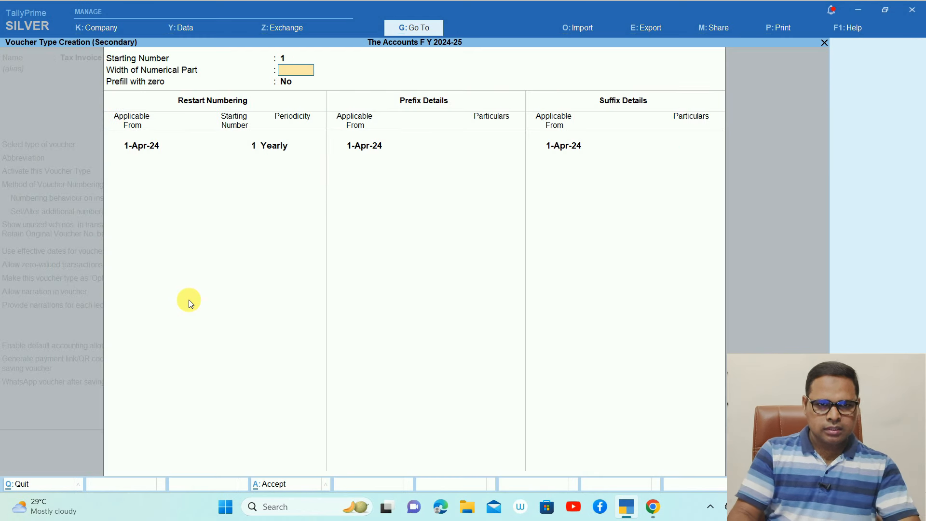
type("4")
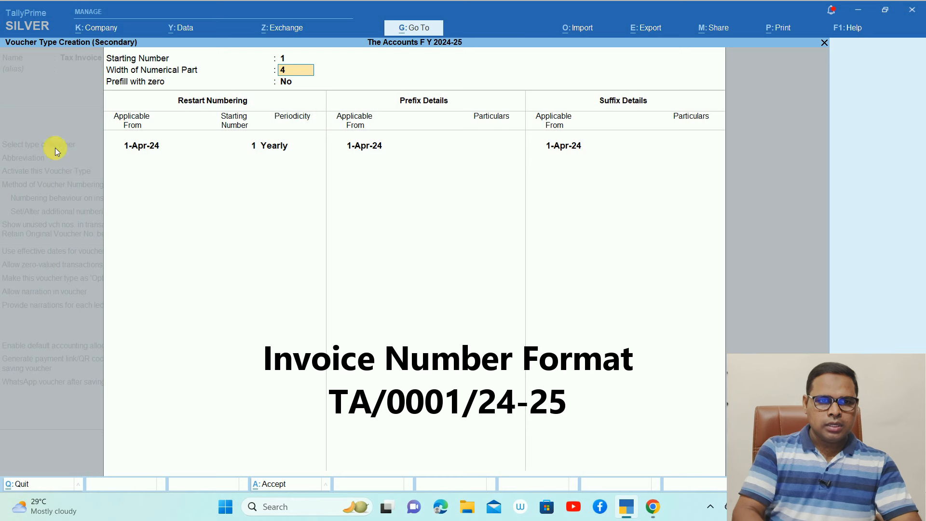
key("Return")
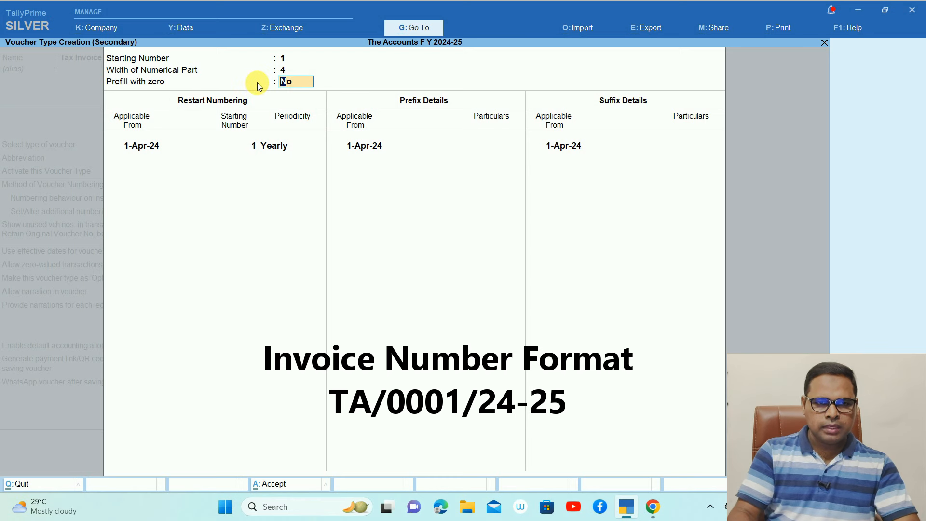
type("y")
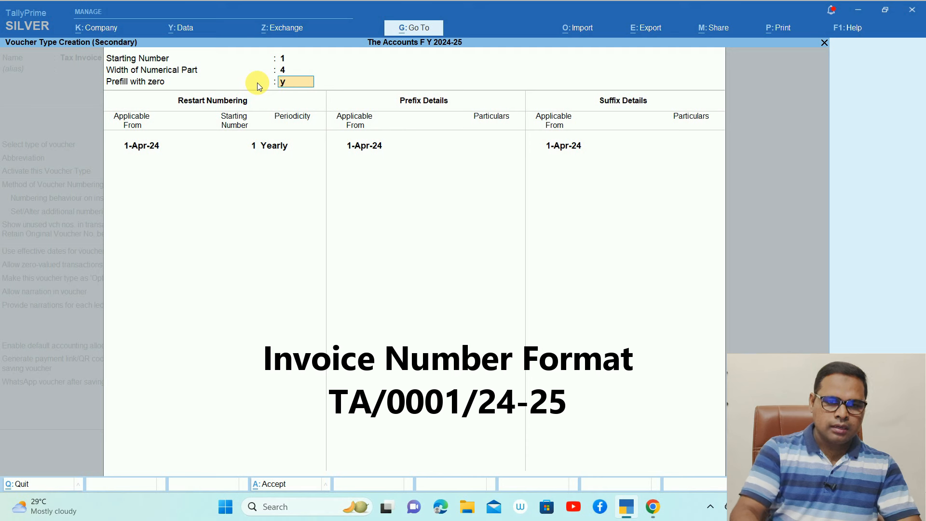
key("Return")
Keep the yearly restart and add the prefix TA/ and suffix /24-25, both applicable from 1-Apr-24, to the voucher numbering.
key("Return")
key("Return")
key("Return")
key("Return")
key("Return")
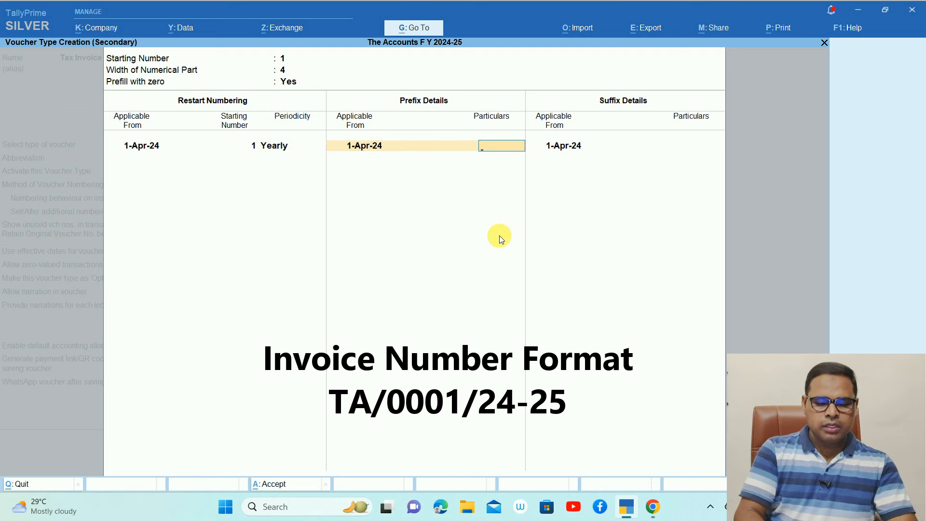
type("TA/")
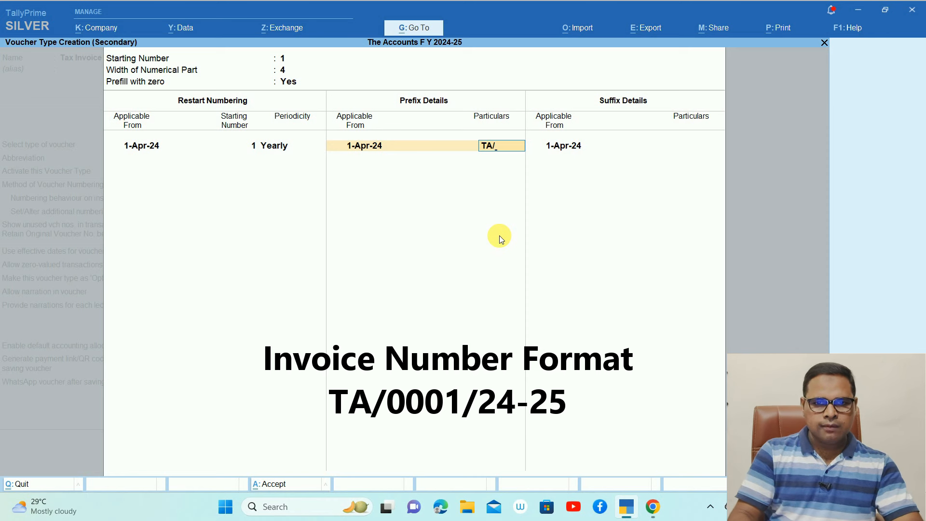
key("Return")
key("Return")
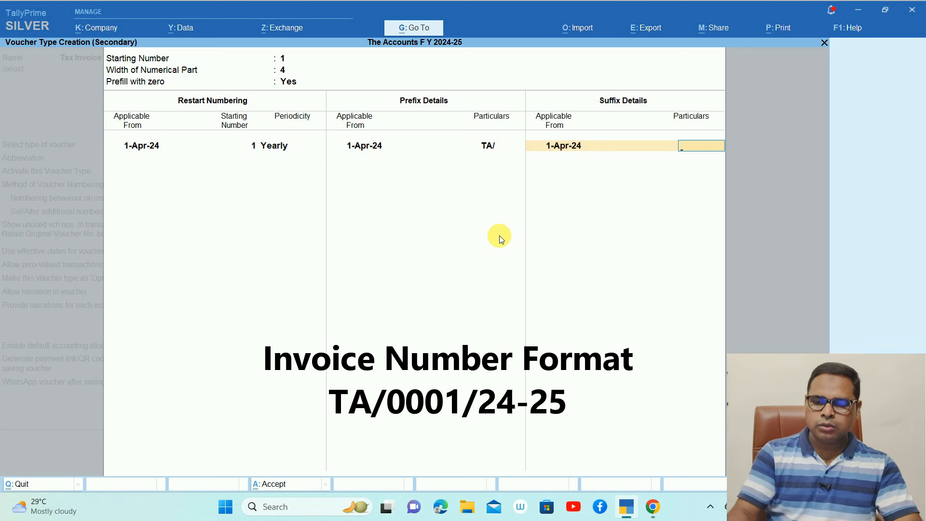
type("24-25")
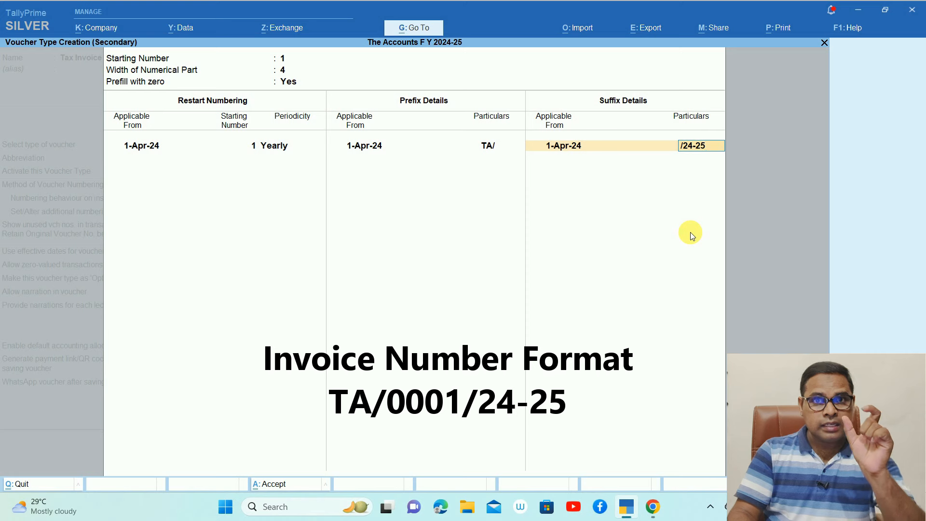
key("Return")
key("Return")
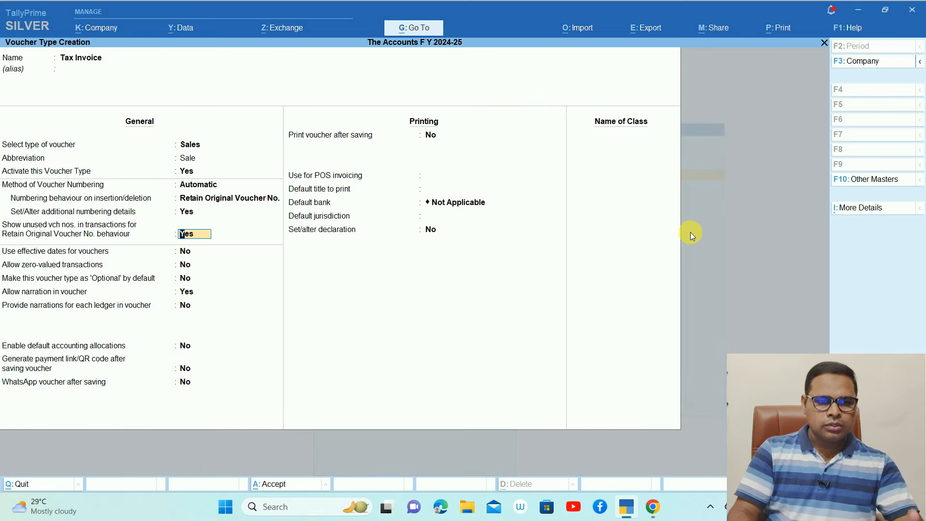
Keep the remaining general defaults, set Generate payment link/QR code after saving voucher to Yes and leave WhatsApp voucher after saving at No.
key("Return")
key("Return")
key("Return")
key("Return")
key("Return")
key("Return")
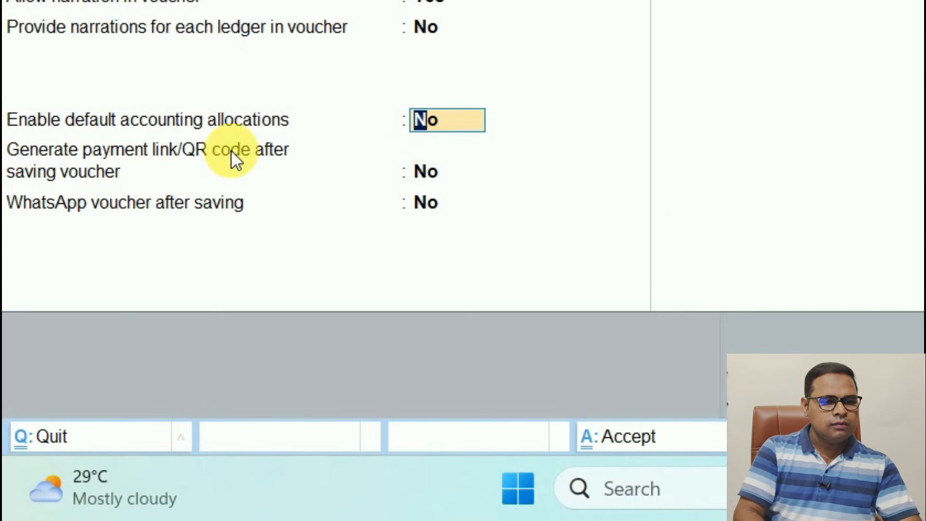
key("Return")
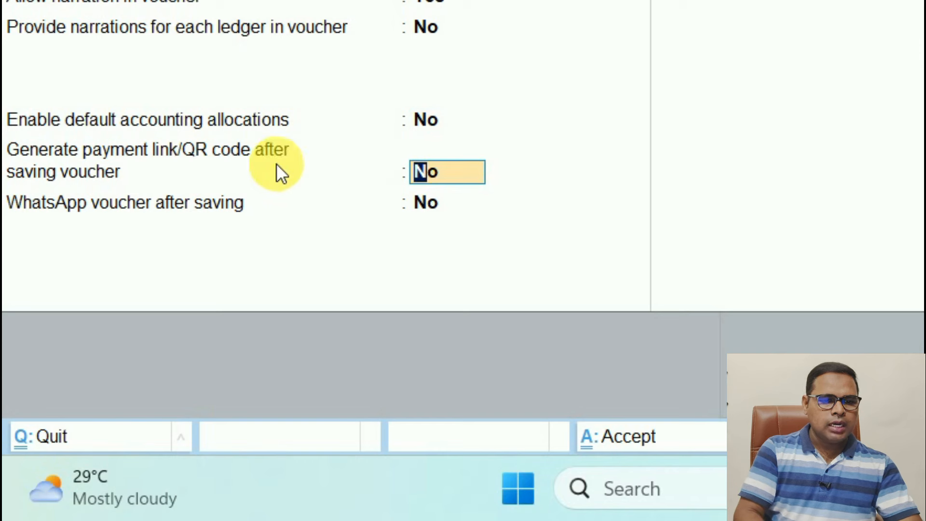
type("y")
key("Return")
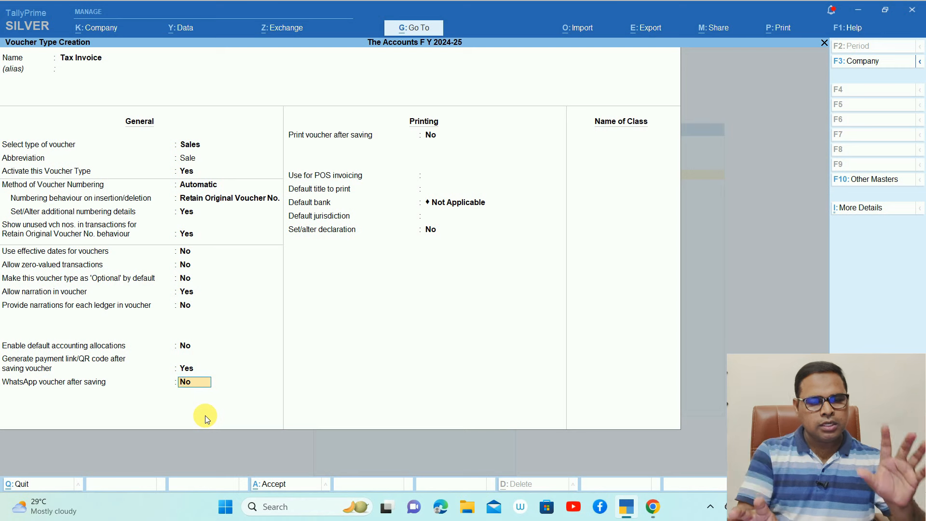
key("Return")
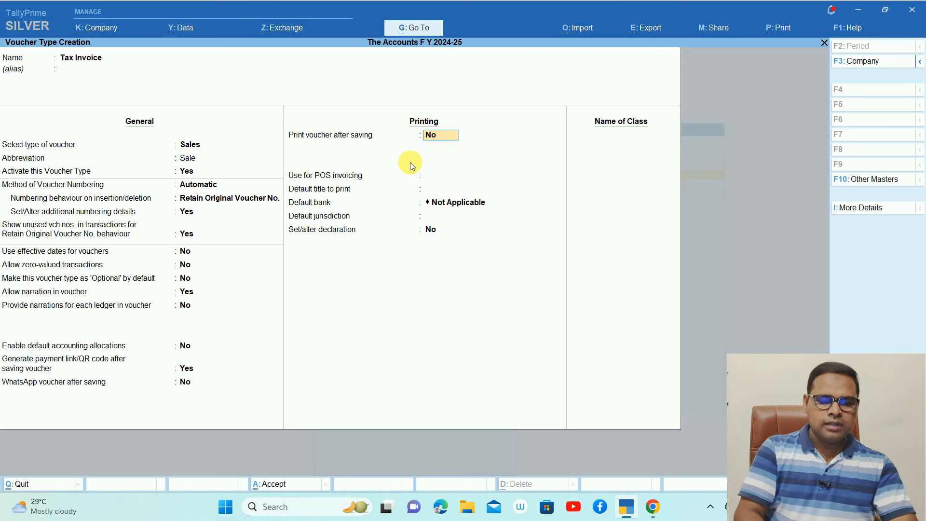
Set Print voucher after saving to Yes, with POS invoicing set to No and the other printing options kept at default.
type("y")
key("Return")
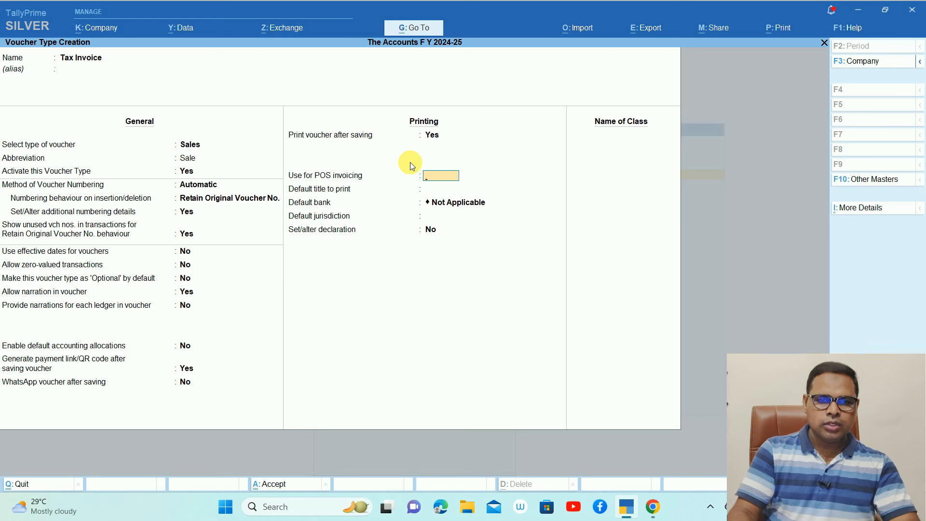
key("Return")
key("Return")
key("Return")
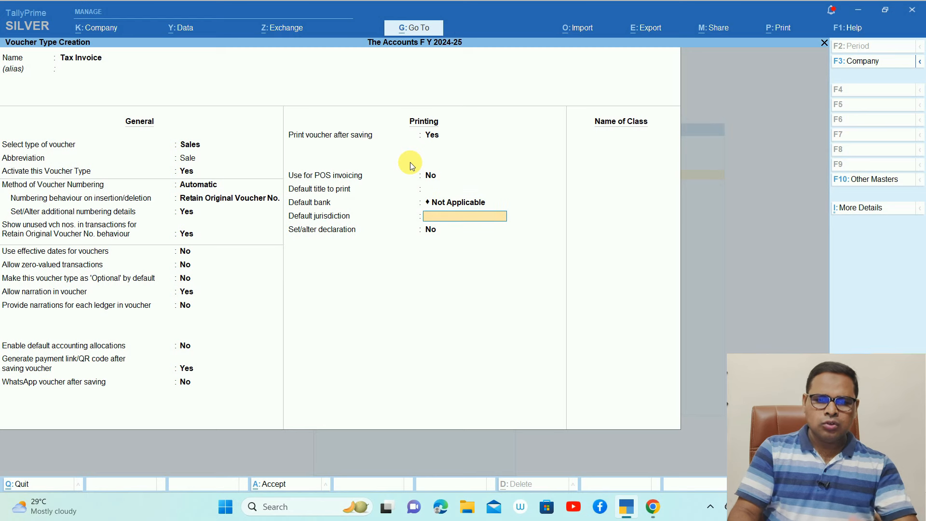
key("Return")
key("Return")
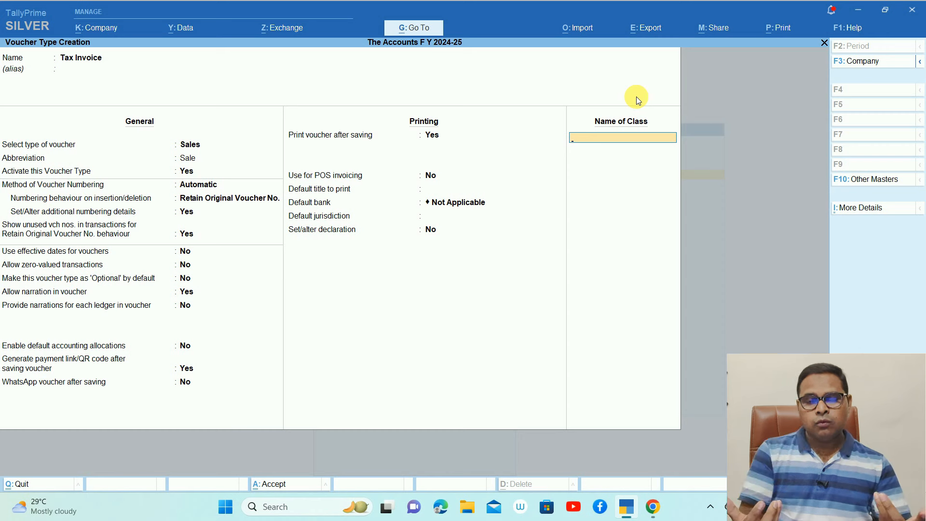
Add a voucher class named GST and exclude the Bank OD A/c group from it.
type("GST")
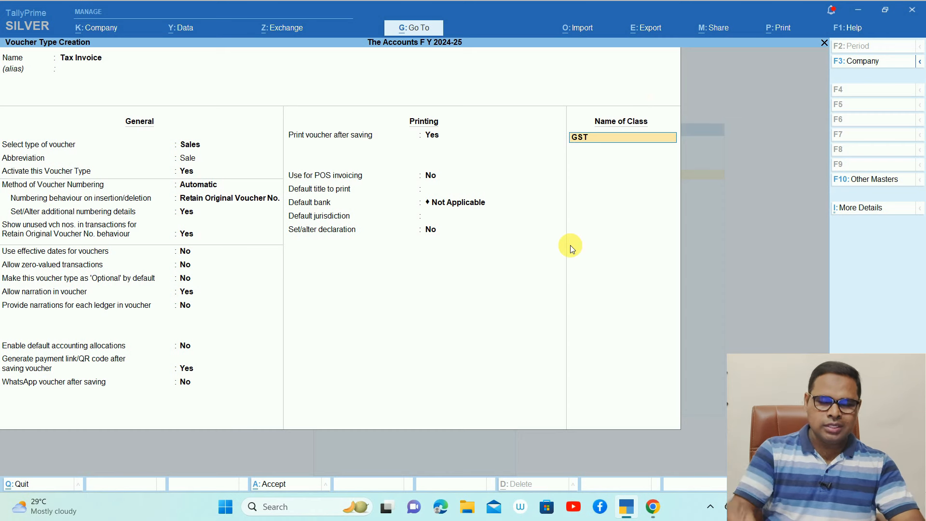
key("Return")
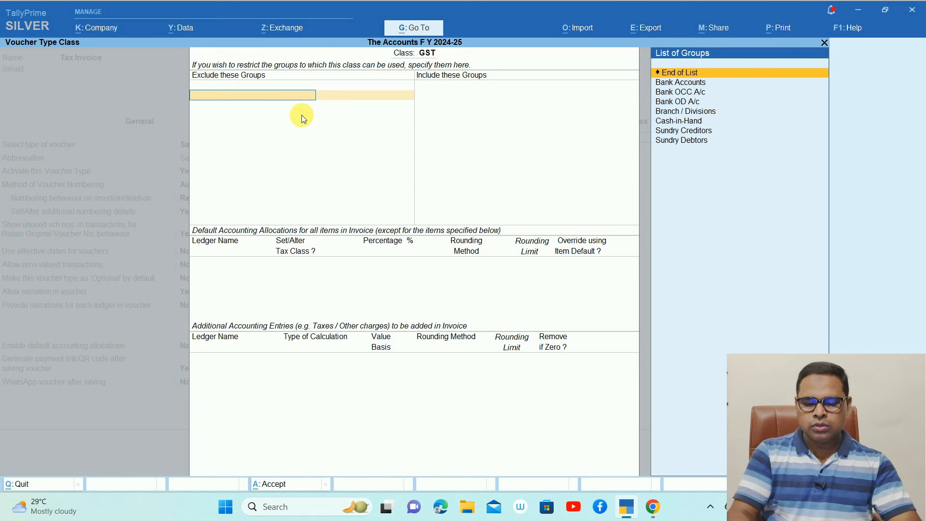
key("Down")
key("Down")
key("Down")
key("Down")
key("Up")
key("Up")
key("Return")
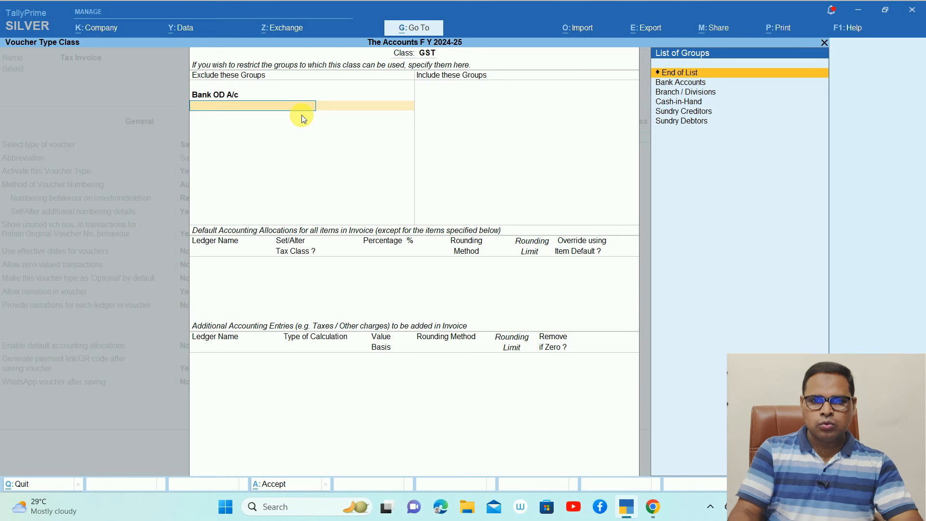
key("Return")
Include the Sundry Debtors and Sundry Creditors groups in the GST class.
key("Down")
key("Down")
key("Down")
key("Down")
key("Down")
key("Down")
key("Down")
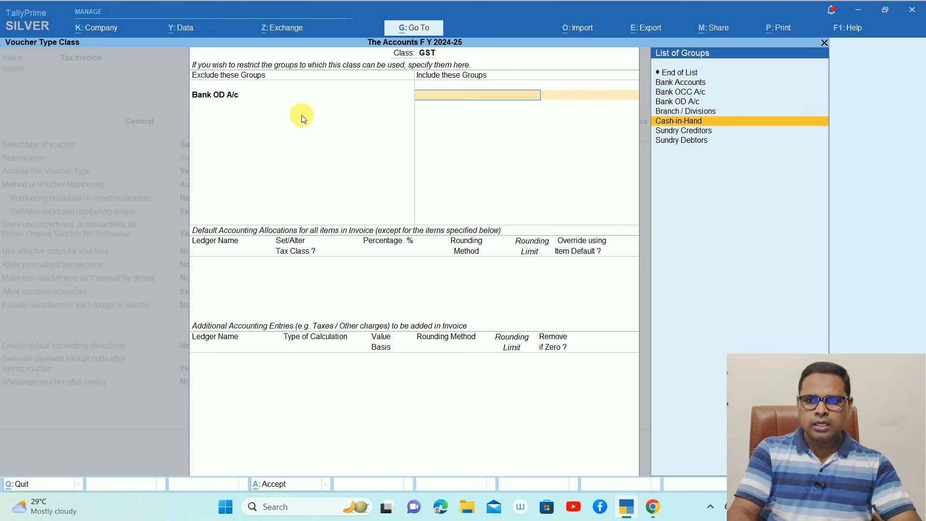
key("Return")
key("Down")
key("Down")
key("Down")
key("Down")
key("Down")
key("Down")
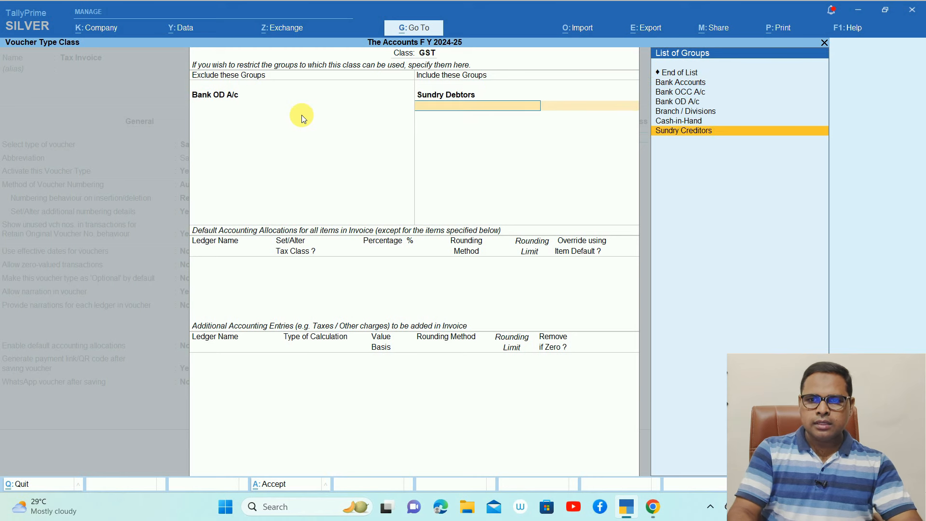
key("Return")
Include the Bank Accounts and Cash-in-Hand groups in the GST class and finish the group list.
key("Down")
key("Down")
key("Up")
key("Return")
key("Down")
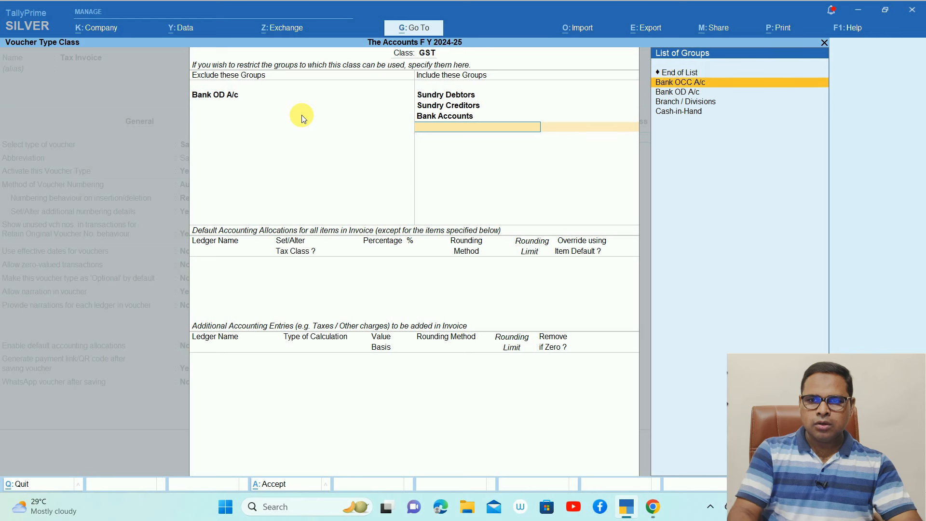
key("Down")
key("Down")
key("Down")
key("Return")
key("Return")
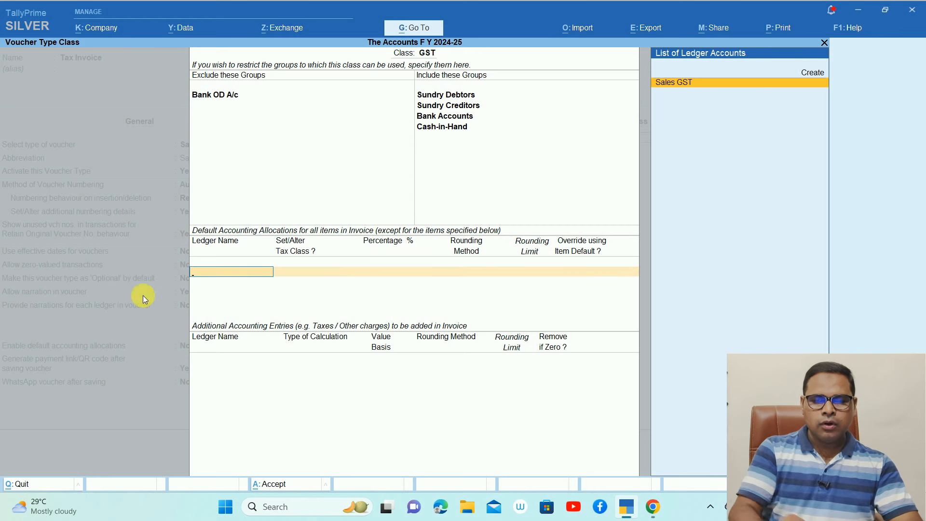
Set Sales GST as the default accounting allocation ledger at 100%, with Set/Alter Tax Class and Override using Item Default at No.
left_click(678, 86)
key("Return")
key("Return")
key("Return")
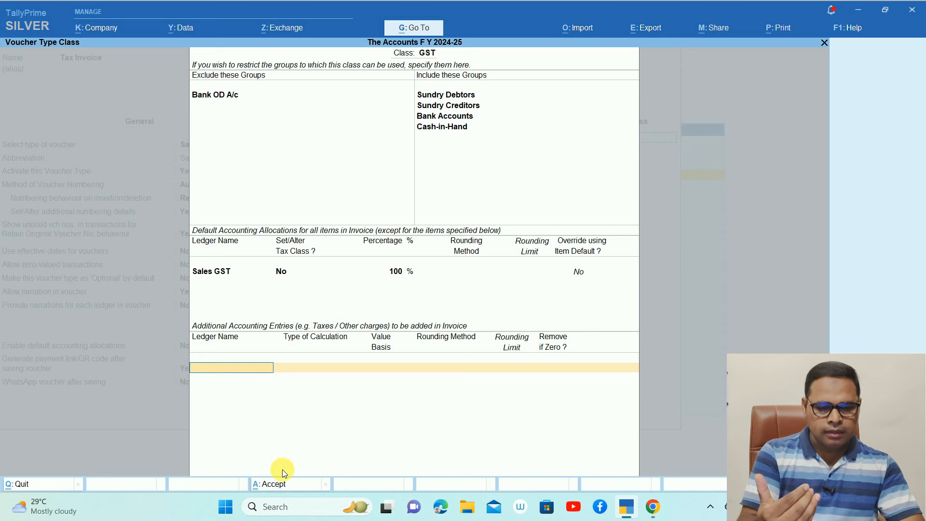
Add SGST, CGST and IGST as additional accounting entries of the class, each with Remove if Zero set to Yes.
type("Sgs")
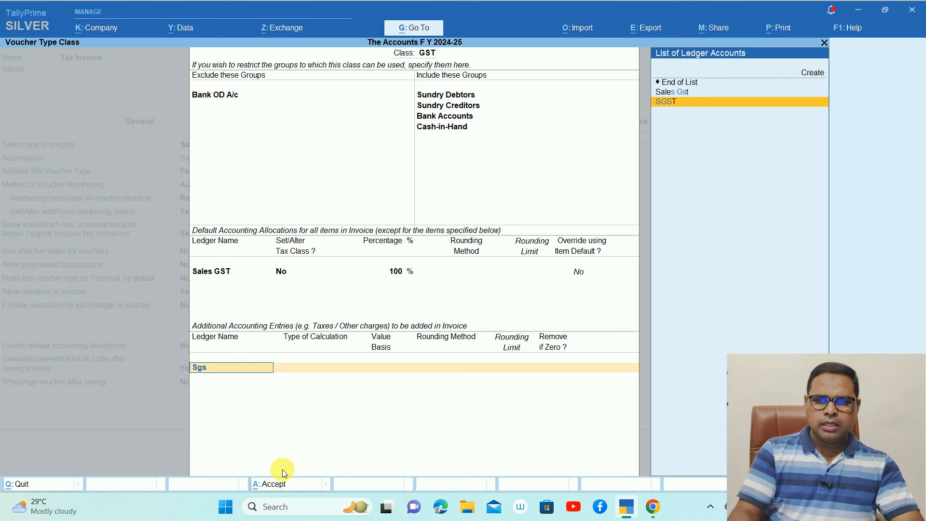
key("Return")
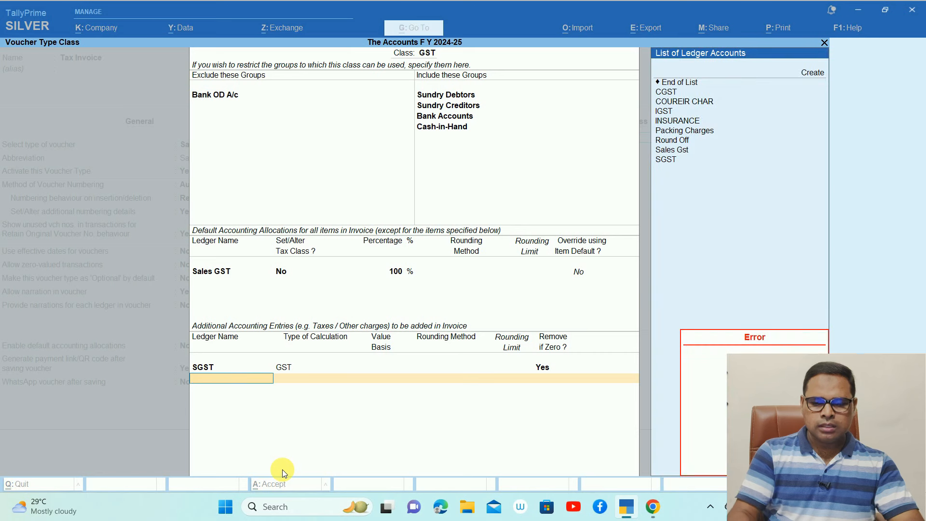
type("Cgs")
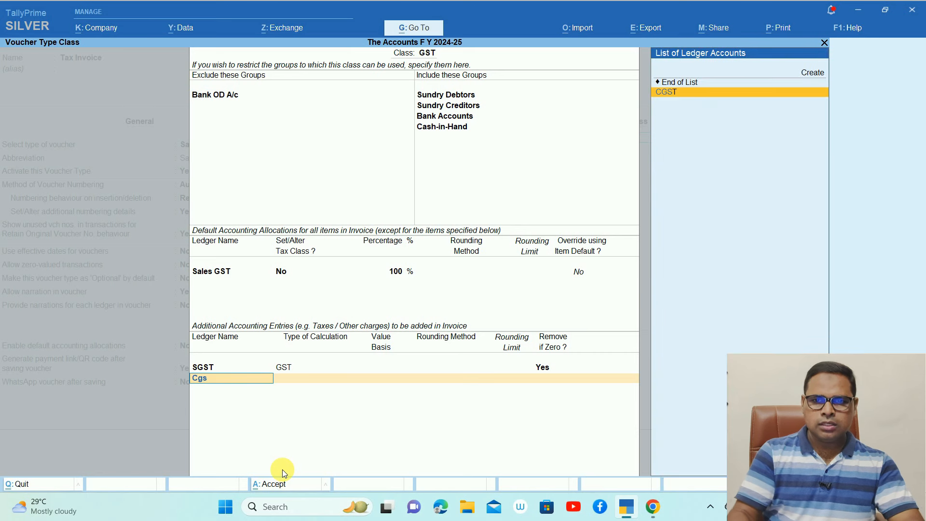
key("Return")
type("Igs")
key("Return")
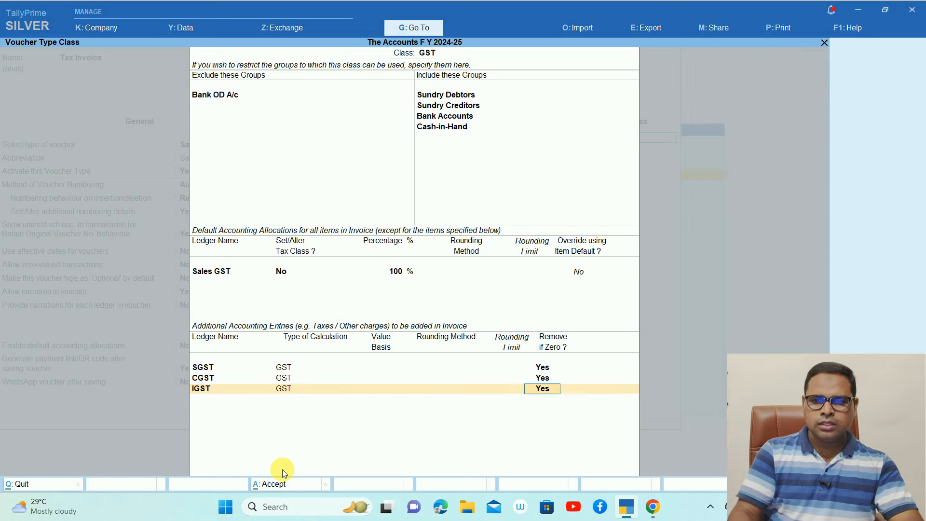
Add a Round Off entry calculated As Total Amount Rounding with Normal Rounding, a rounding limit of 1 and Remove if Zero set to Yes.
type("Rou")
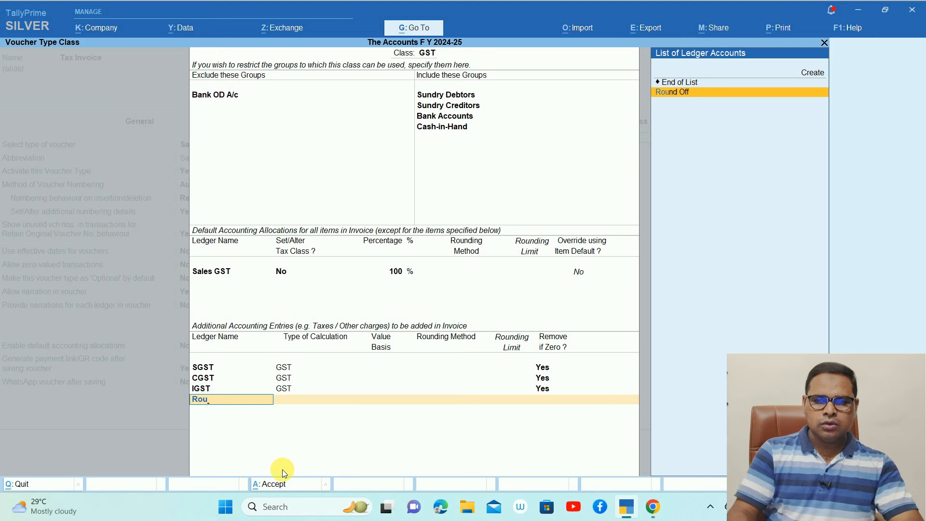
key("Return")
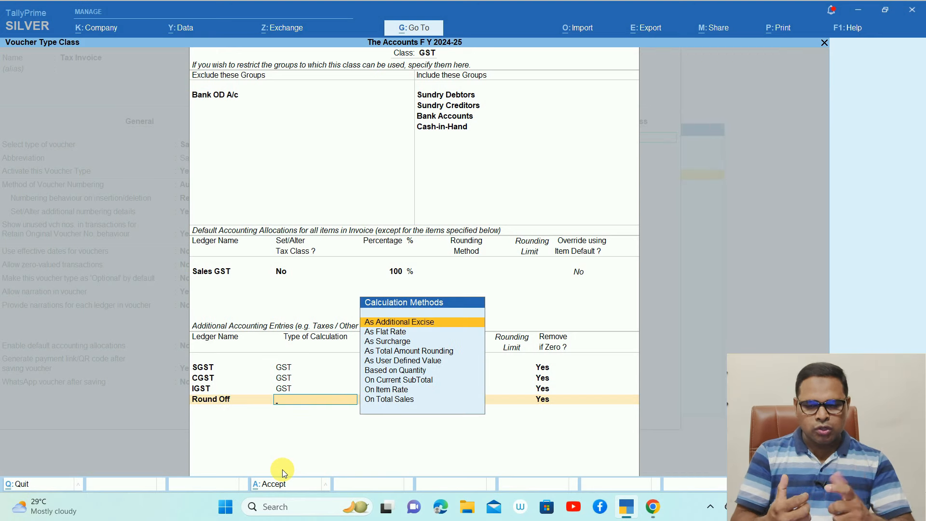
key("Down")
key("Down")
key("Down")
key("Down")
key("Down")
key("Up")
key("Up")
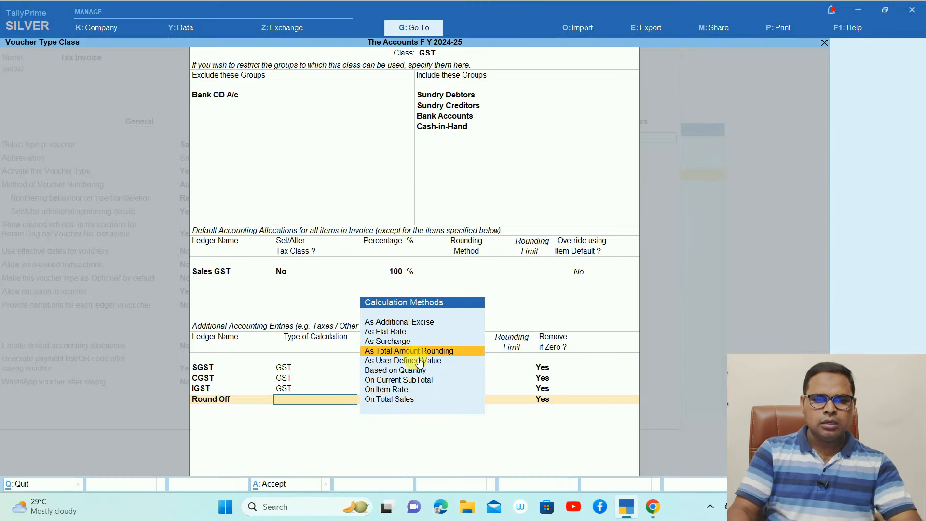
key("Return")
key("Down")
key("Down")
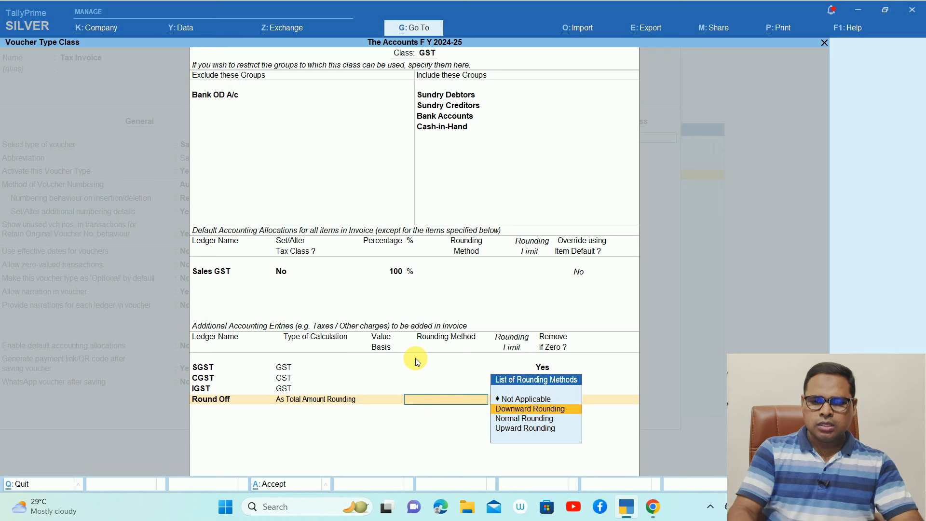
key("Return")
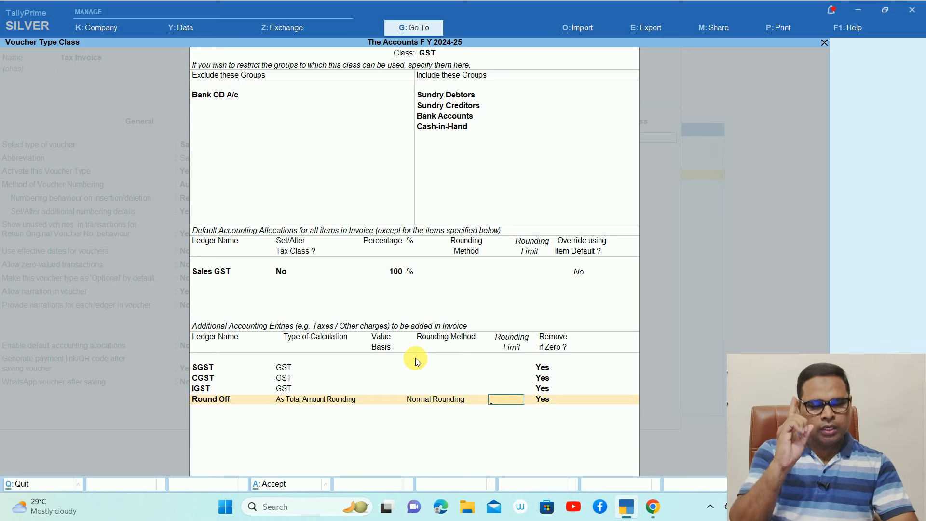
key("Return")
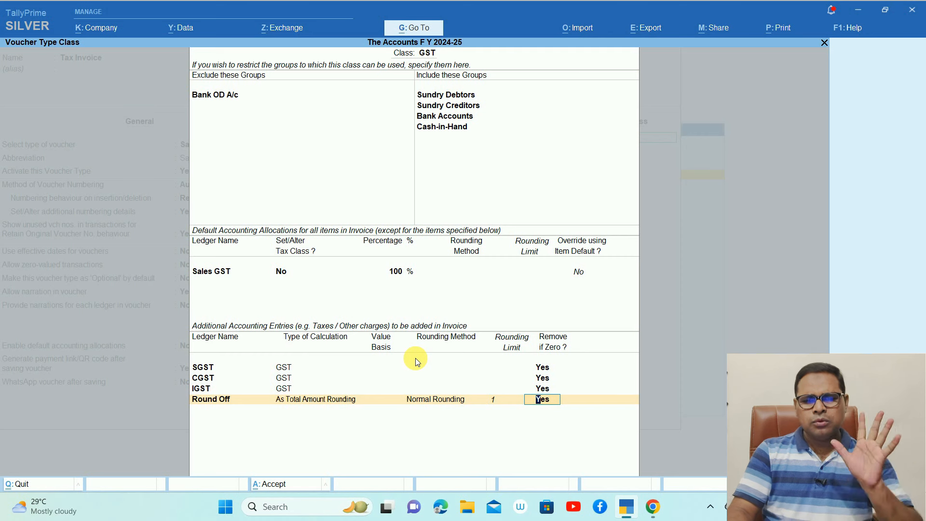
key("Return")
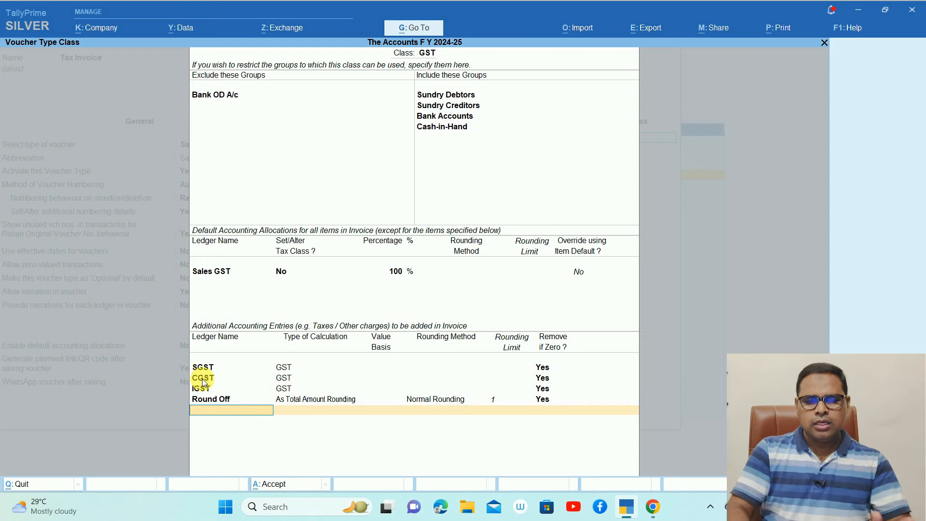
Finish the GST class, save the Tax Invoice voucher type and return to the Gateway of Tally.
key("Return")
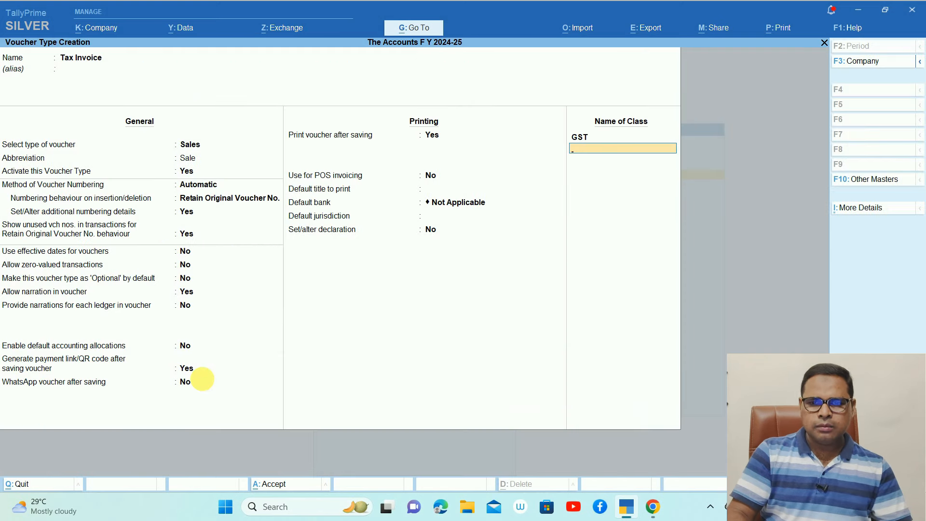
key("Return")
key("Return")
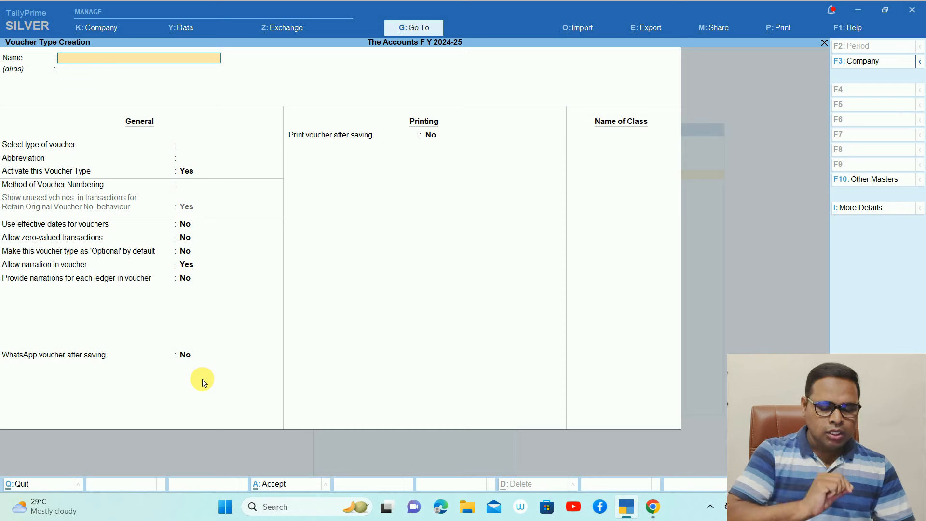
key("Escape")
key("Escape")
key("Escape")
key("Escape")
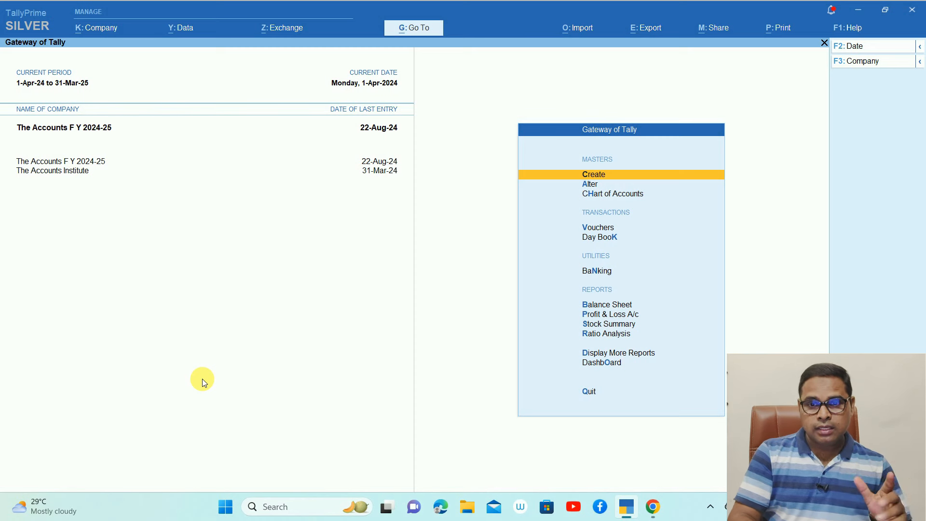
Open the customer's ledger master for alteration.
key("Down")
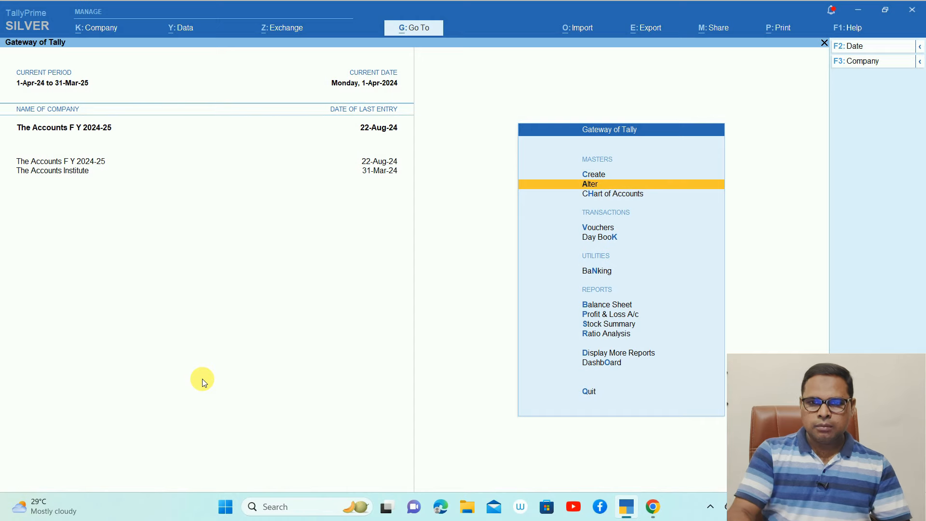
key("Return")
key("Down")
key("Down")
key("Up")
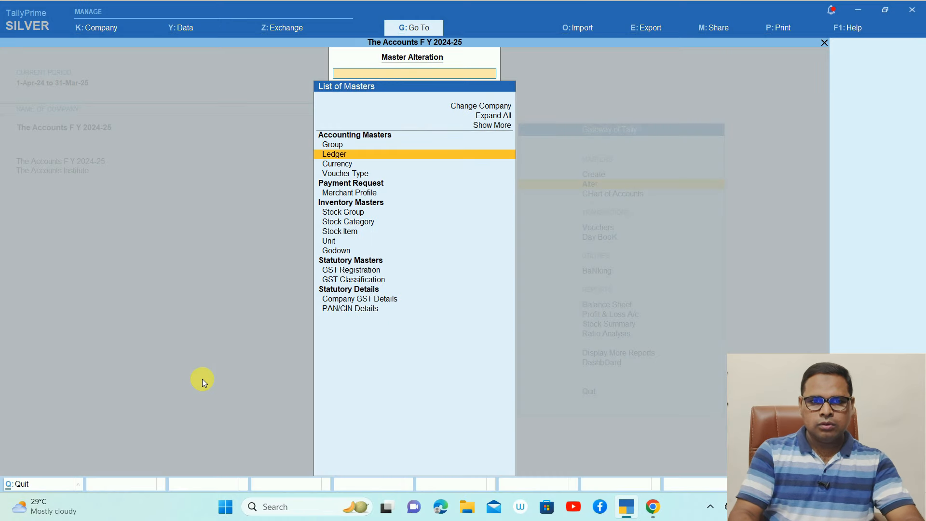
key("Return")
type("md")
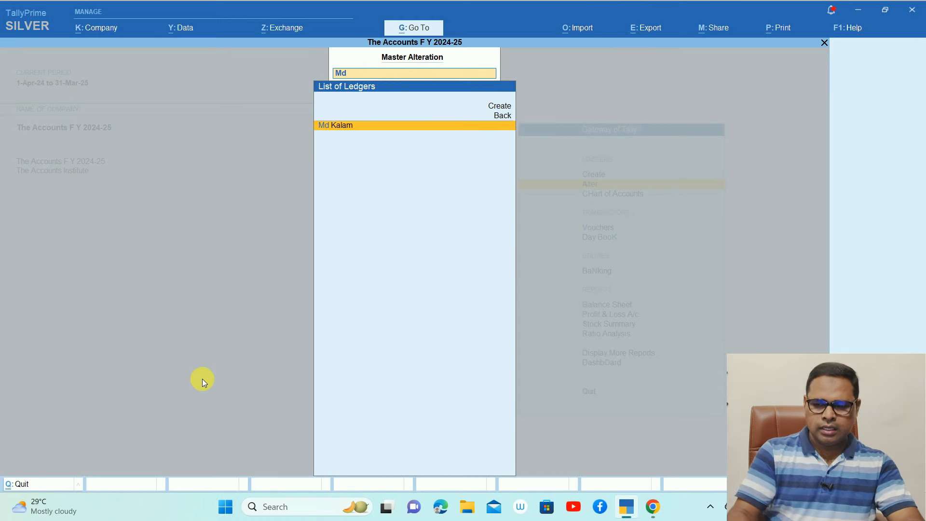
key("Return")
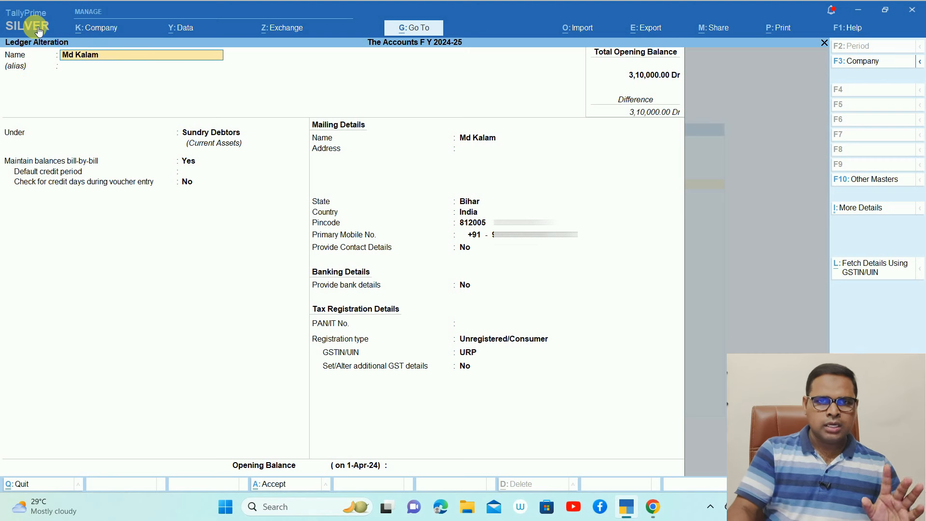
Review the customer ledger's group, bill-by-bill setting and mailing details through to the primary mobile number.
key("Return")
key("Return")
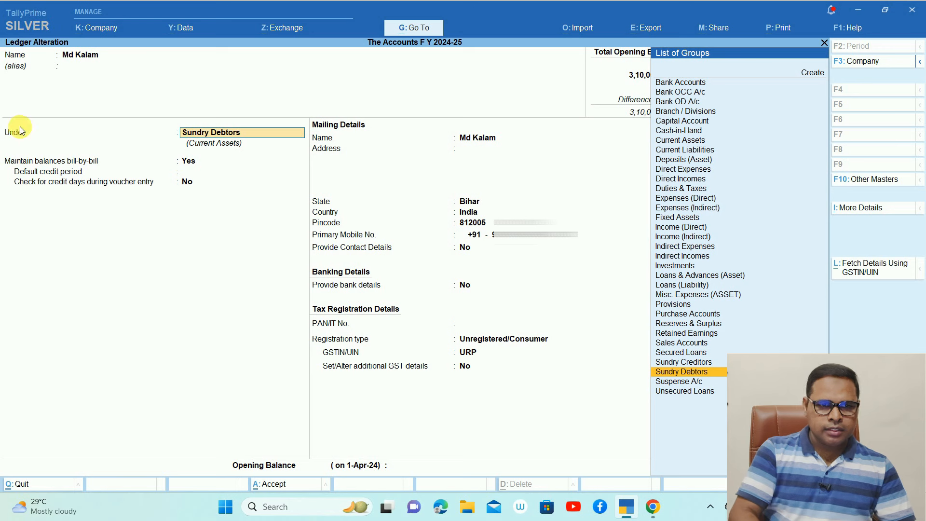
key("Return")
key("Return")
key("Return")
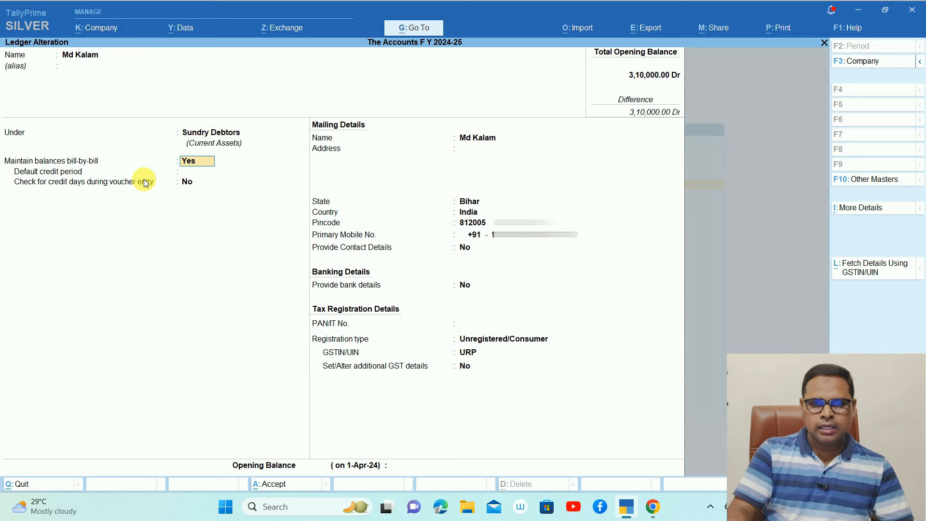
key("Return")
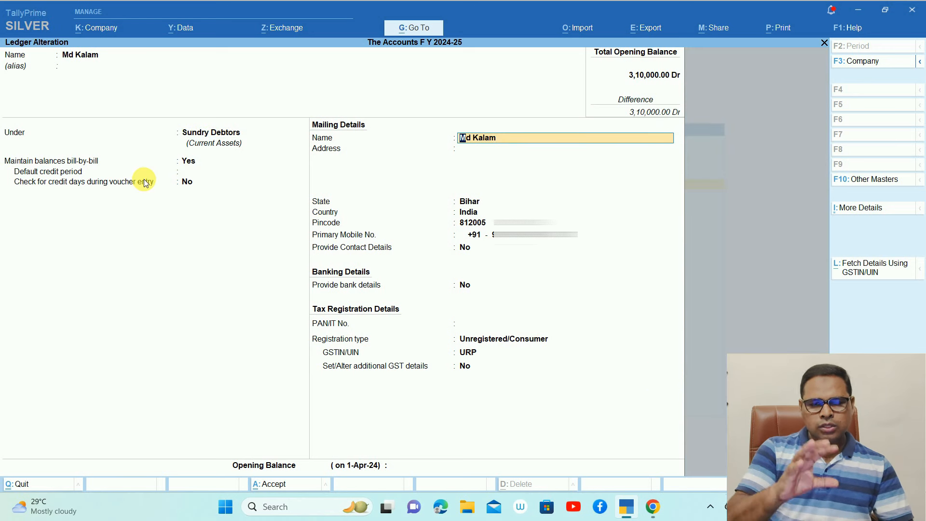
key("Return")
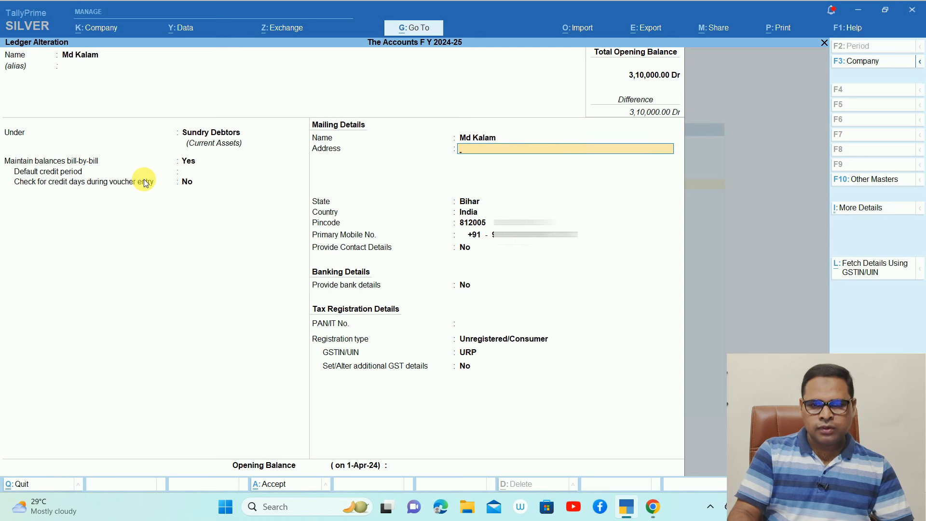
key("Return")
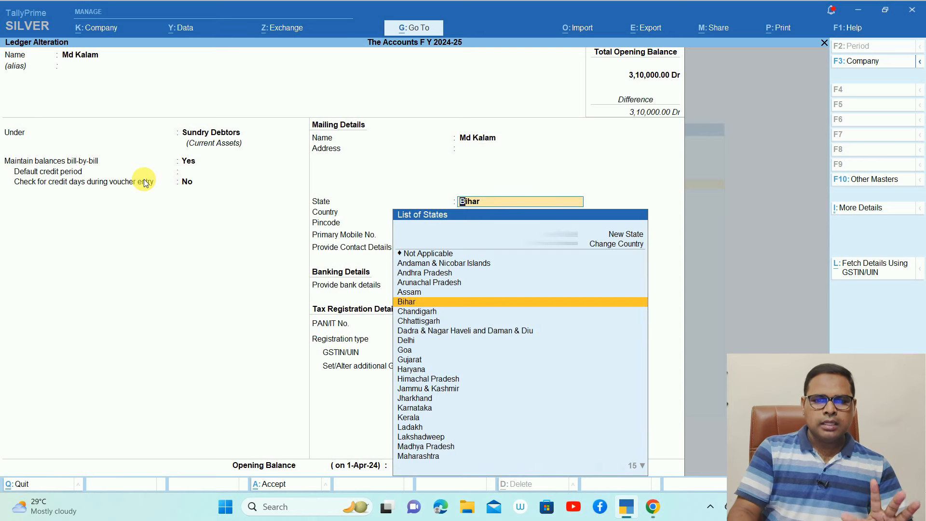
key("Return")
key("Return")
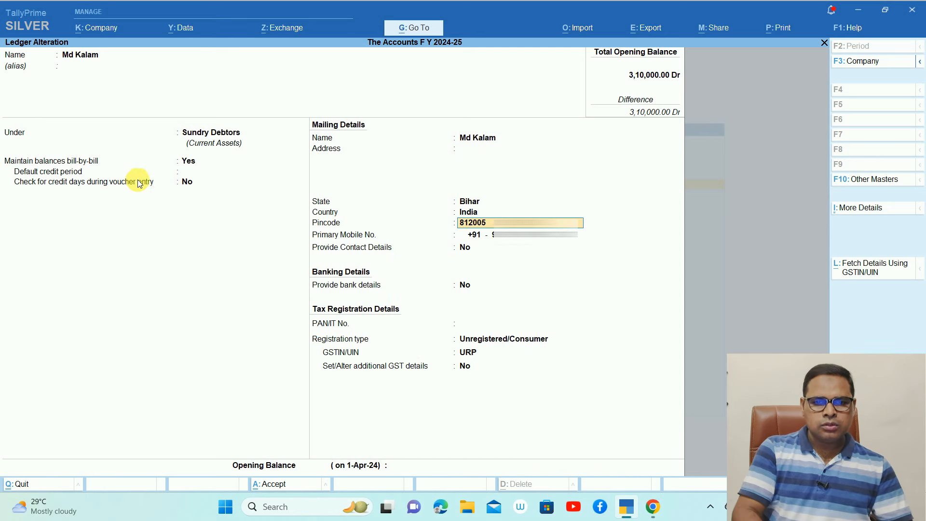
key("Return")
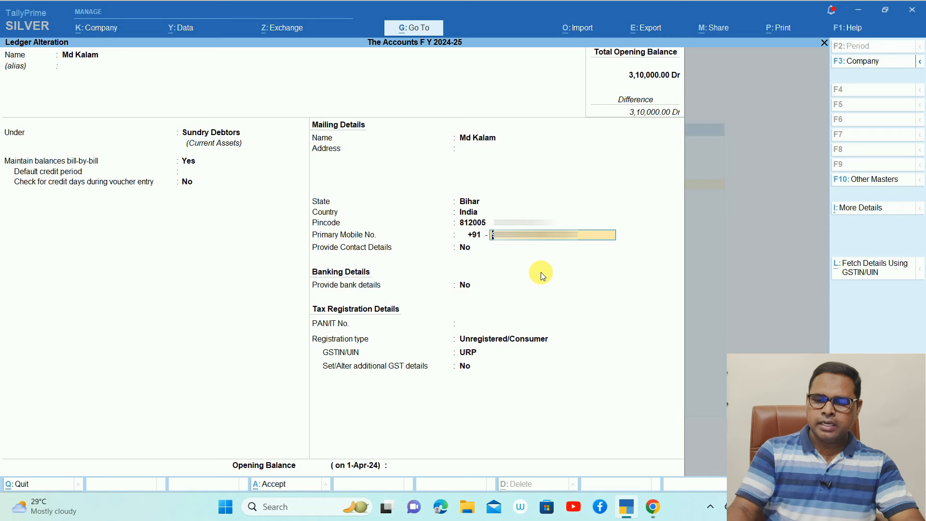
key("Return")
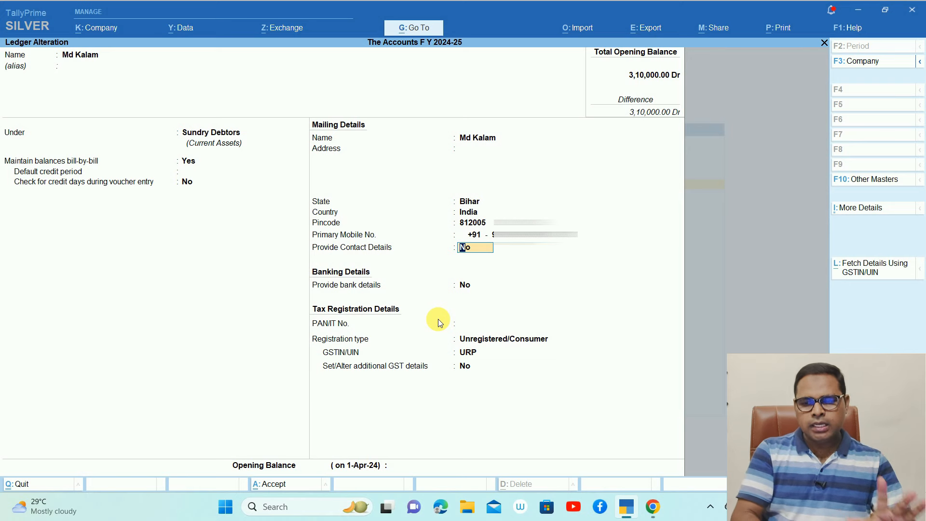
Set Show more configurations to Yes in the ledger configuration, keep Provide Contact Details at Yes and accept.
key("F12")
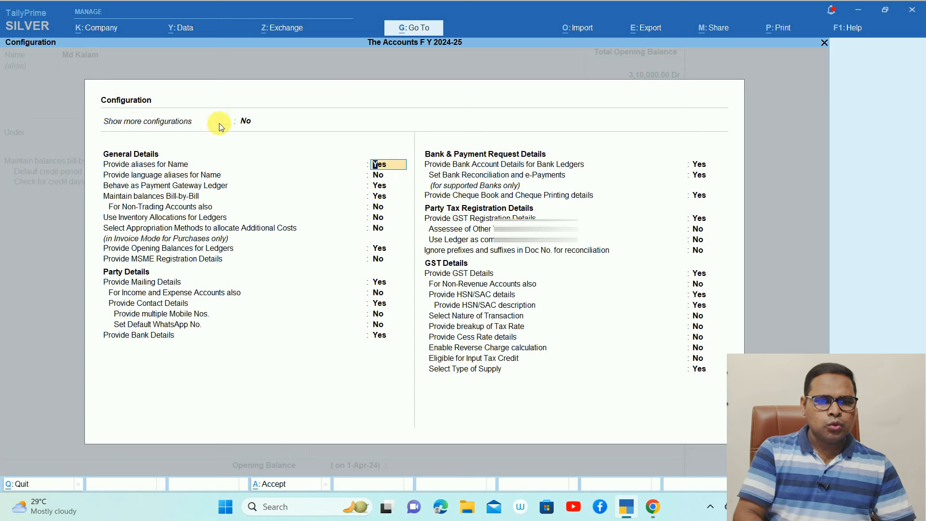
left_click(247, 122)
type("y")
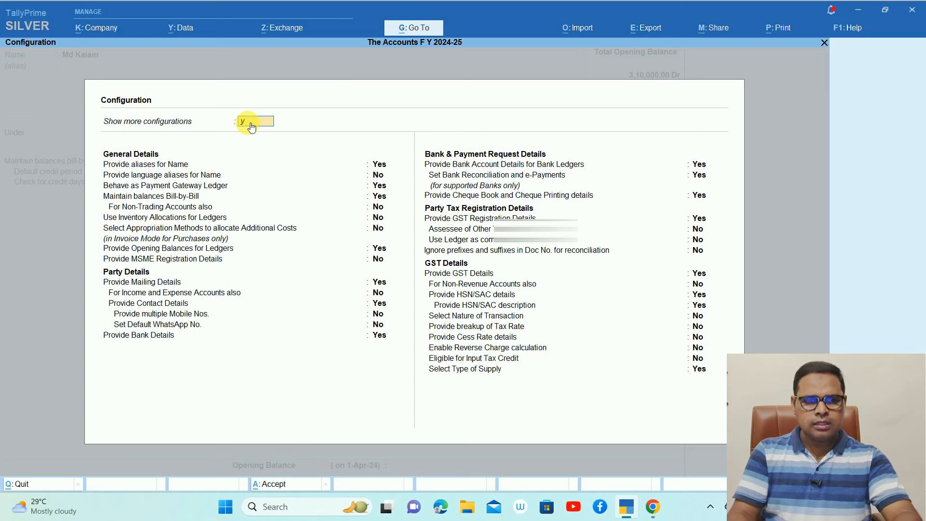
key("Return")
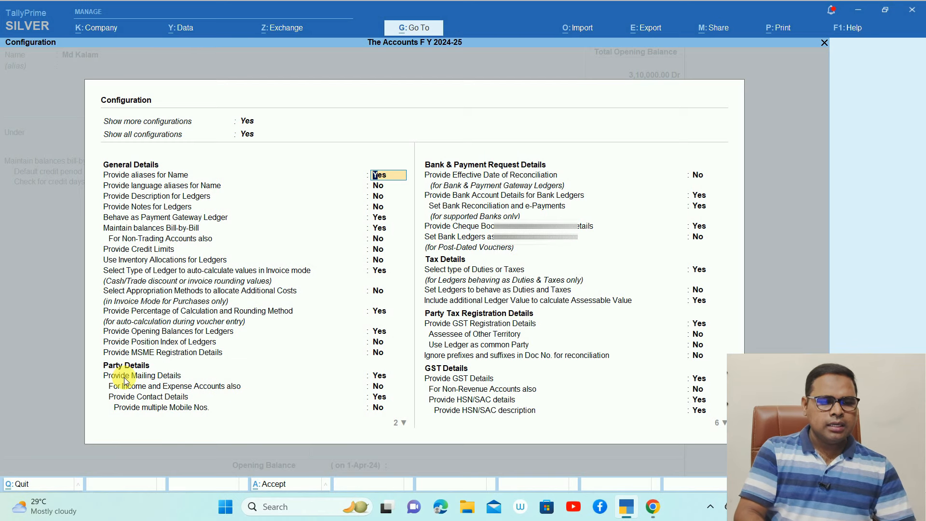
left_click(139, 399)
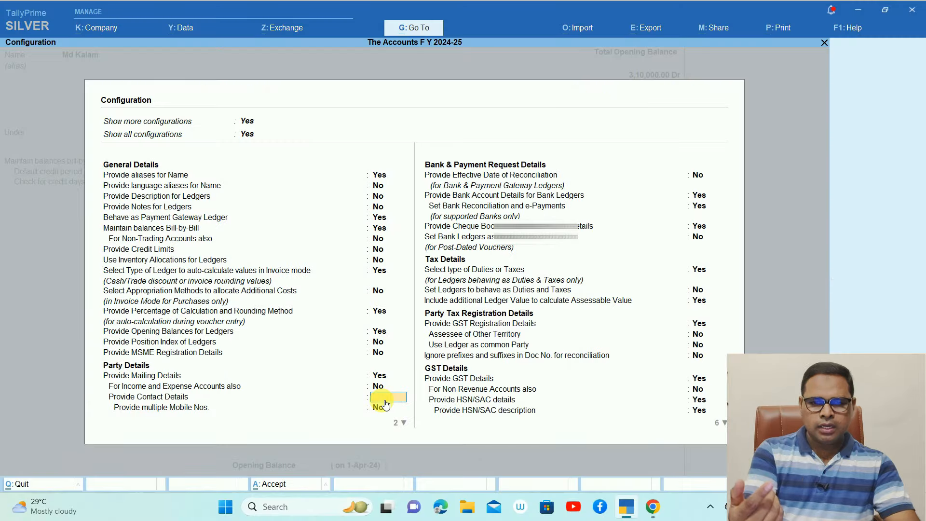
key("ctrl+a")
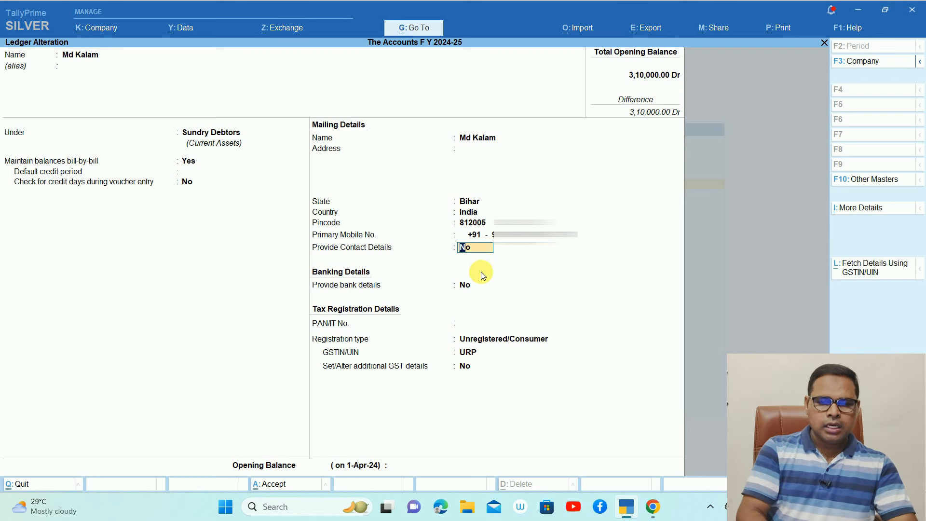
Set Provide Contact Details to Yes and go through the customer's contact details, keeping the name, mobile number and e-mail.
type("y")
key("Return")
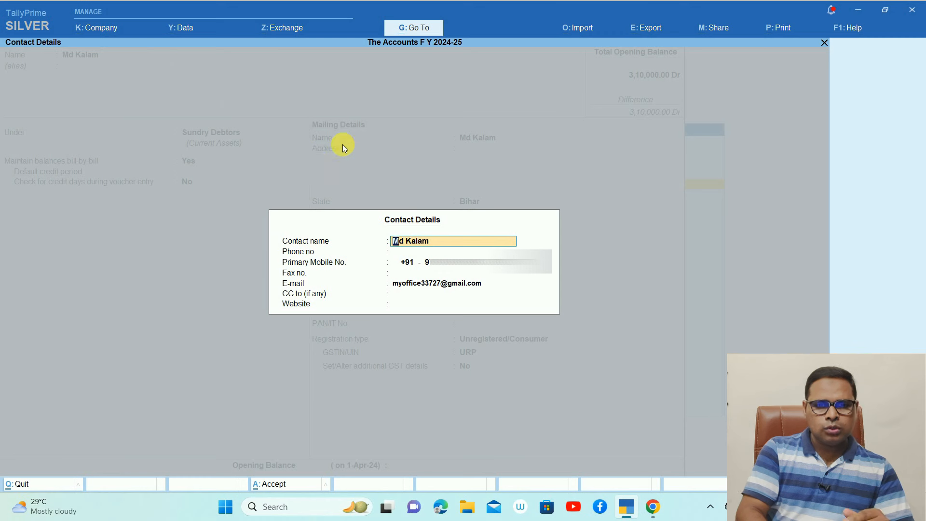
key("Return")
key("Return")
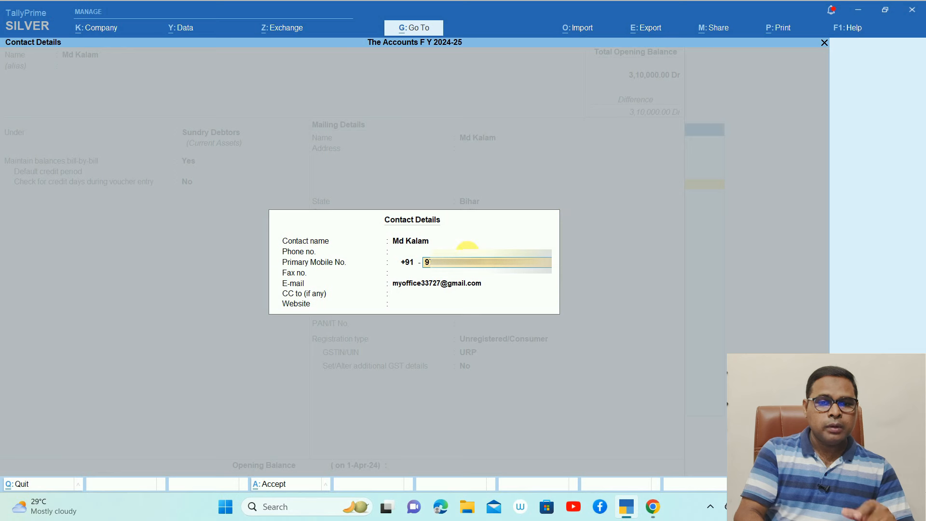
key("Return")
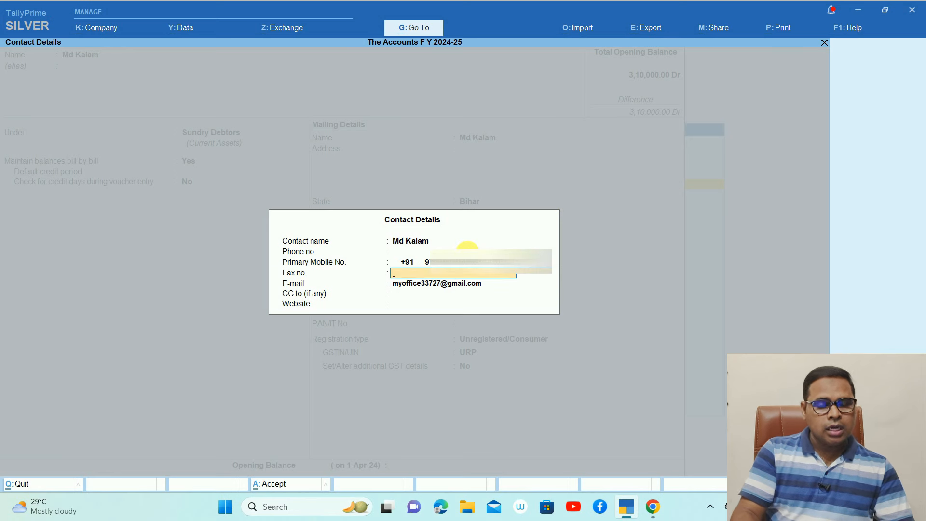
key("Return")
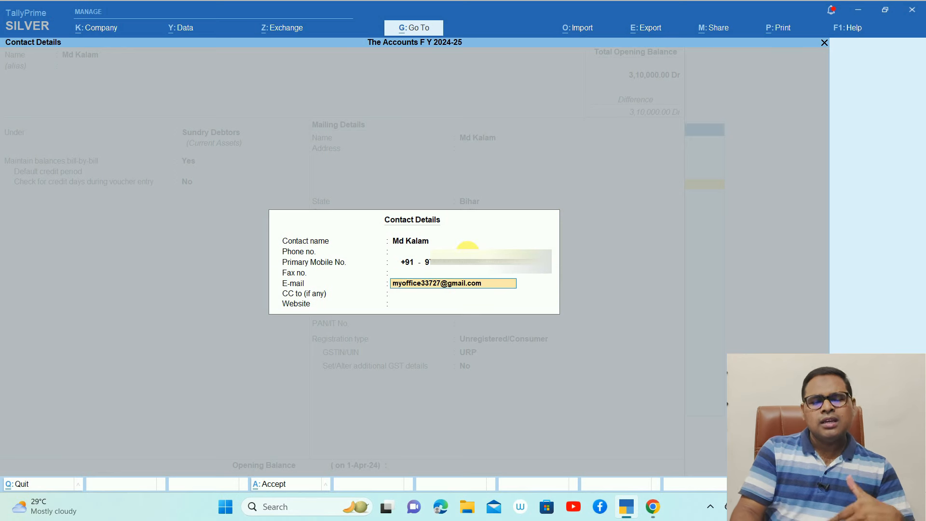
left_click(468, 295)
key("Return")
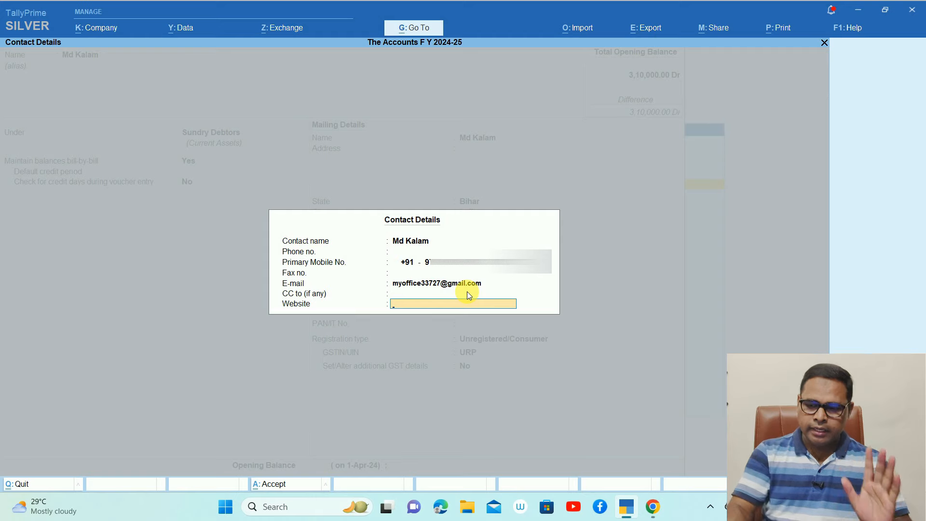
key("Return")
Keep bank details at No and the registration type as Unregistered/Consumer, and save the customer ledger.
key("Return")
key("Return")
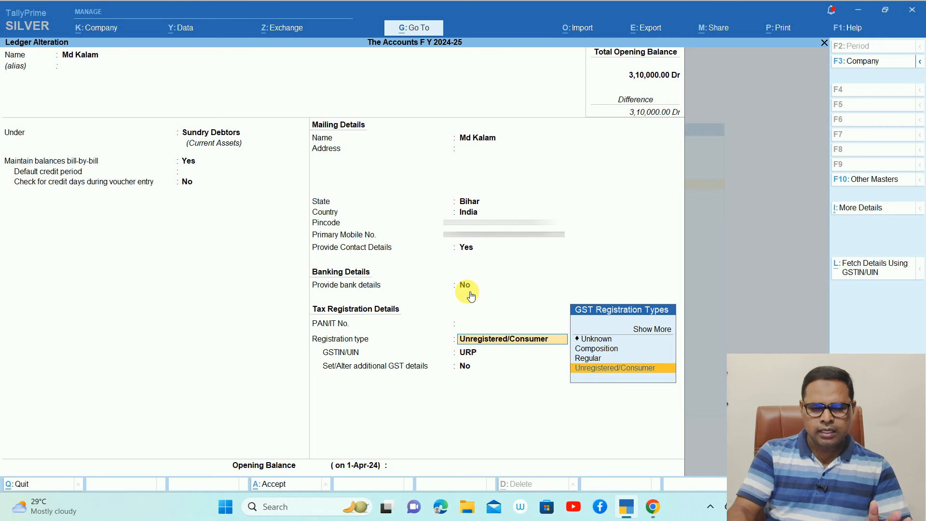
key("Return")
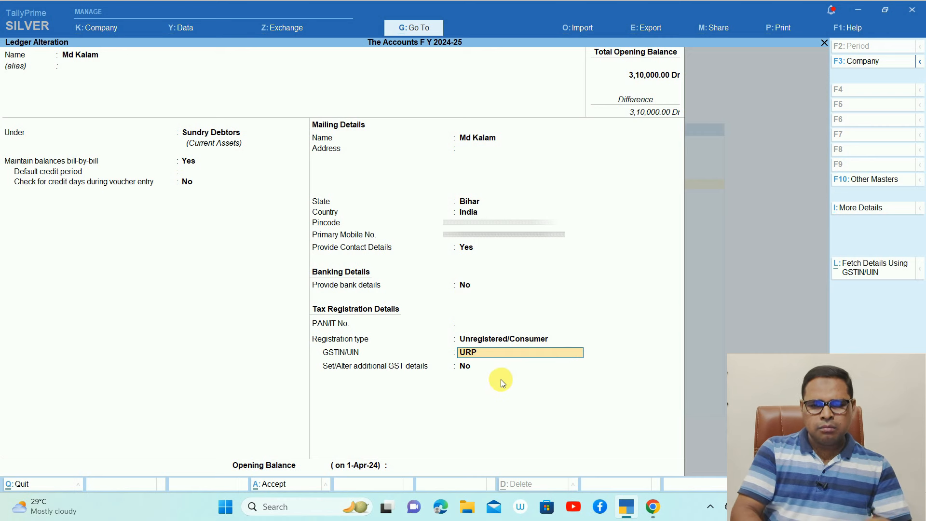
key("Return")
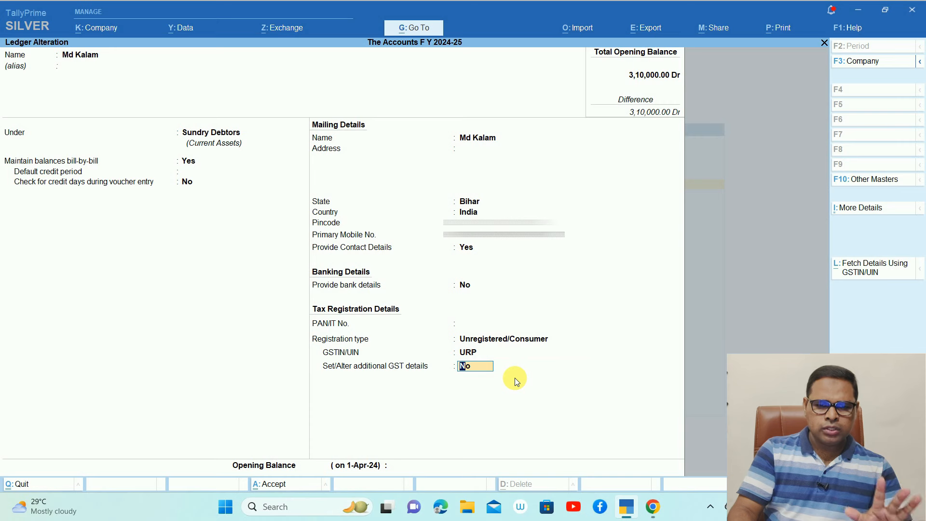
key("Return")
key("Return")
key("Return")
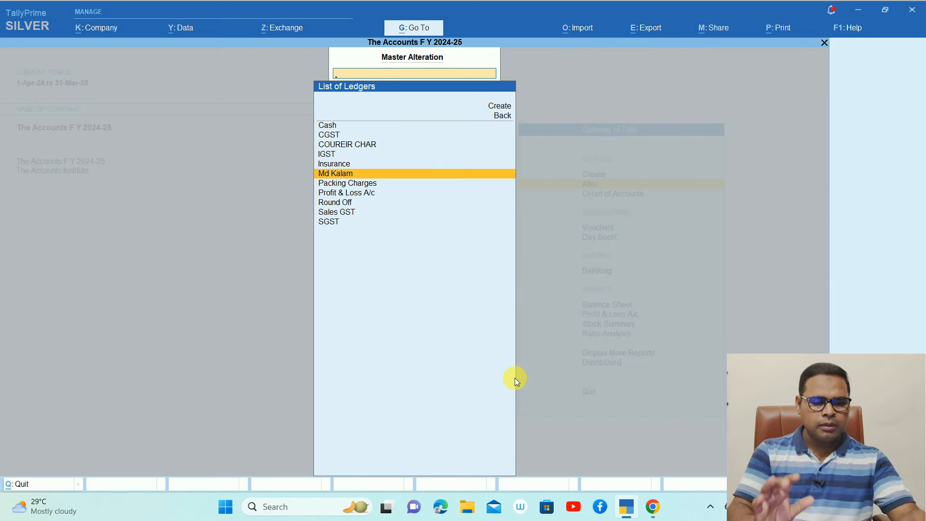
Start a new sales voucher using the Tax Invoice voucher type with the GST class.
key("Escape")
left_click(606, 229)
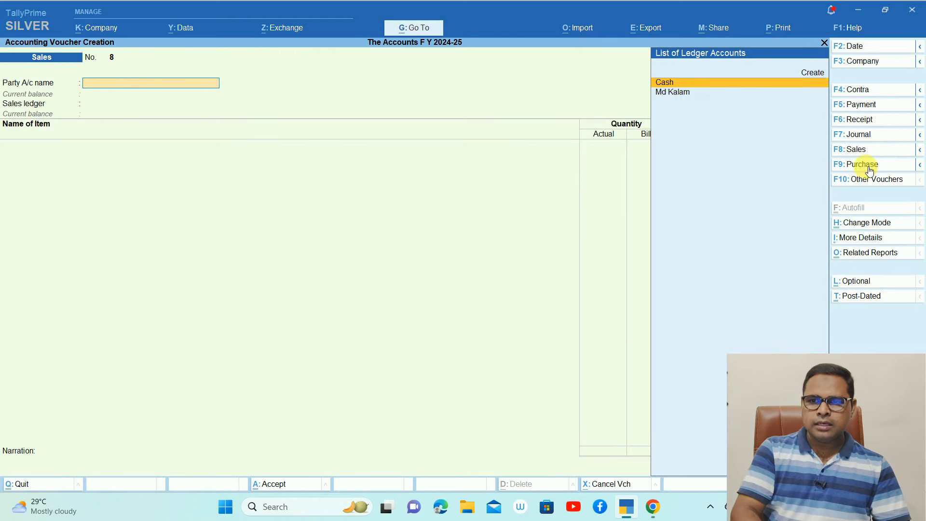
left_click(855, 149)
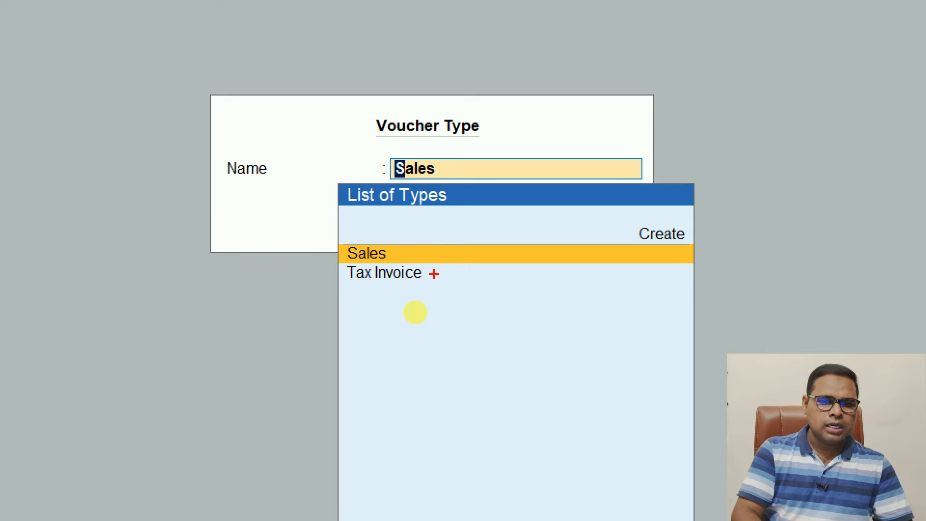
left_click_drag(434, 275, 564, 198)
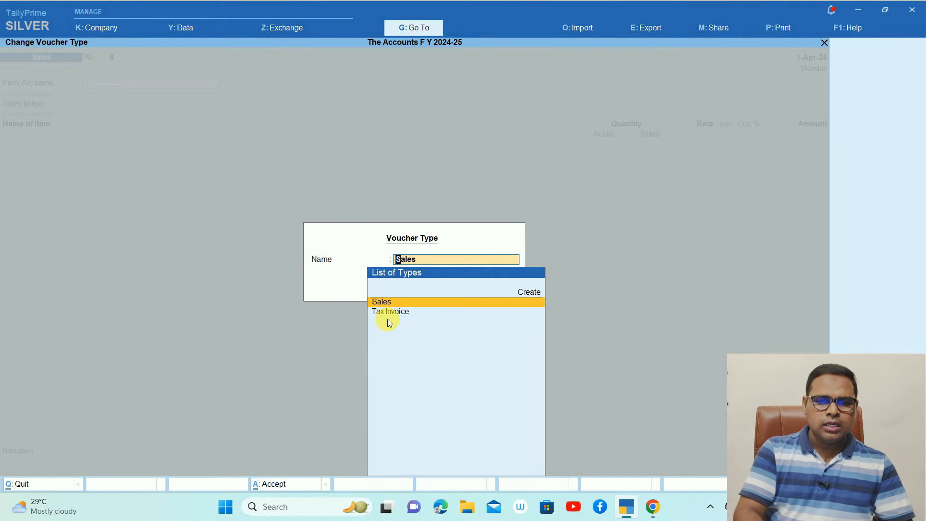
left_click(394, 313)
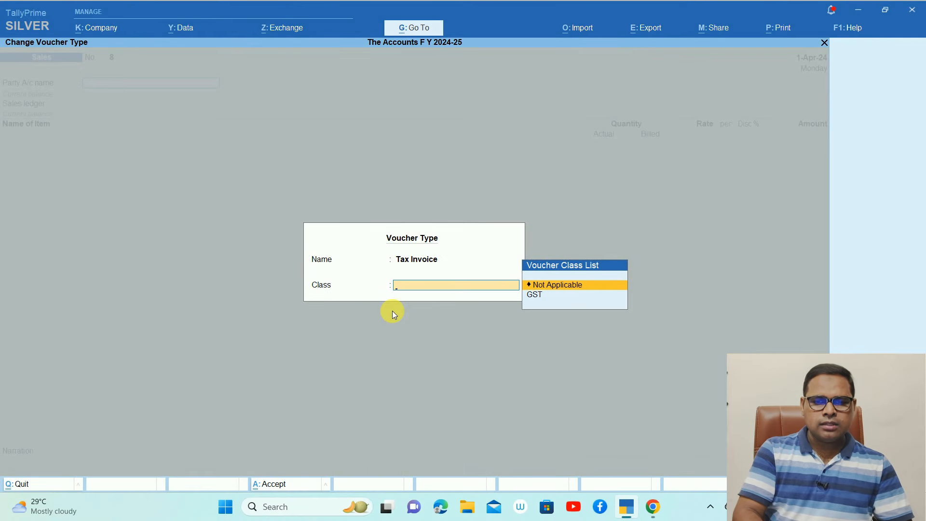
left_click(534, 295)
Date the invoice 23-Aug-24 and bill the customer for 1 UNT of Vivo V30 at a rate of 37,999.00.
key("F2")
type("23-4")
key("Return")
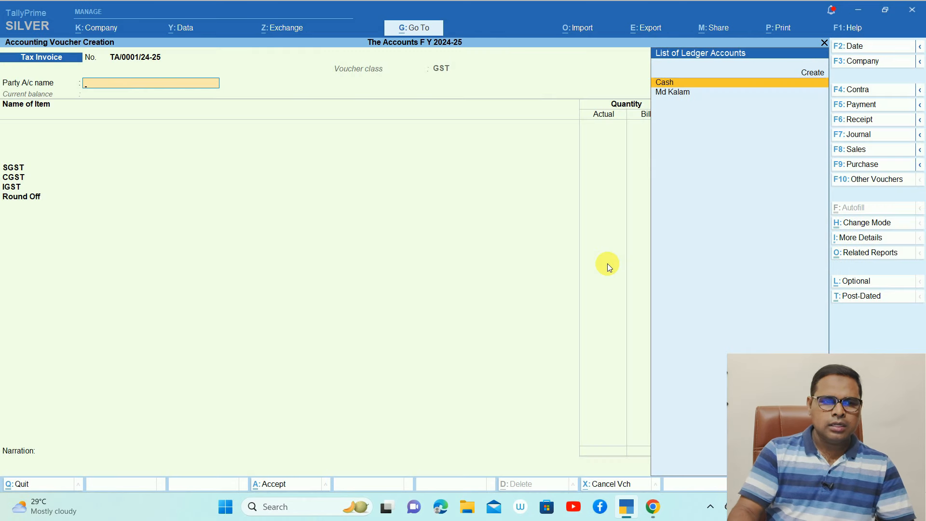
key("Down")
key("Return")
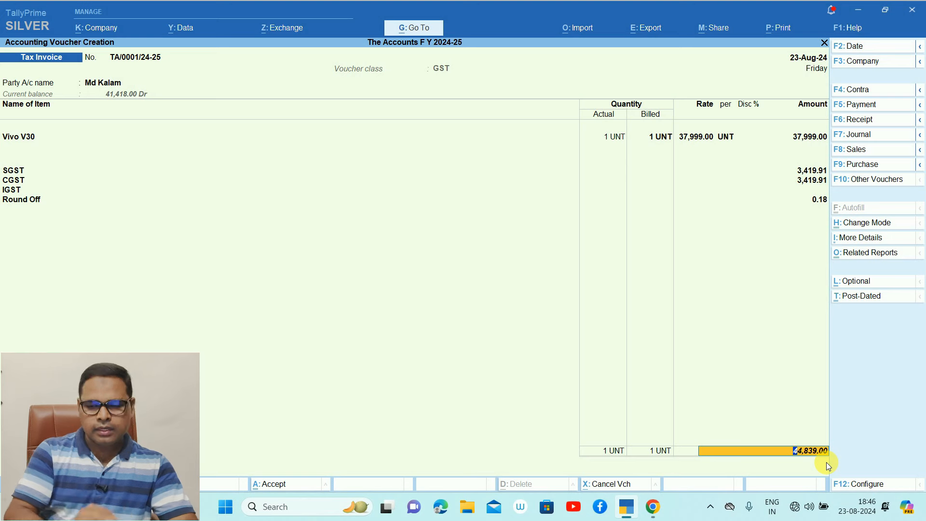
Accept the invoice's total, tax and round-off entries and save the Tax Invoice voucher.
key("Return")
key("Return")
key("Return")
key("Return")
key("Return")
key("Return")
key("Return")
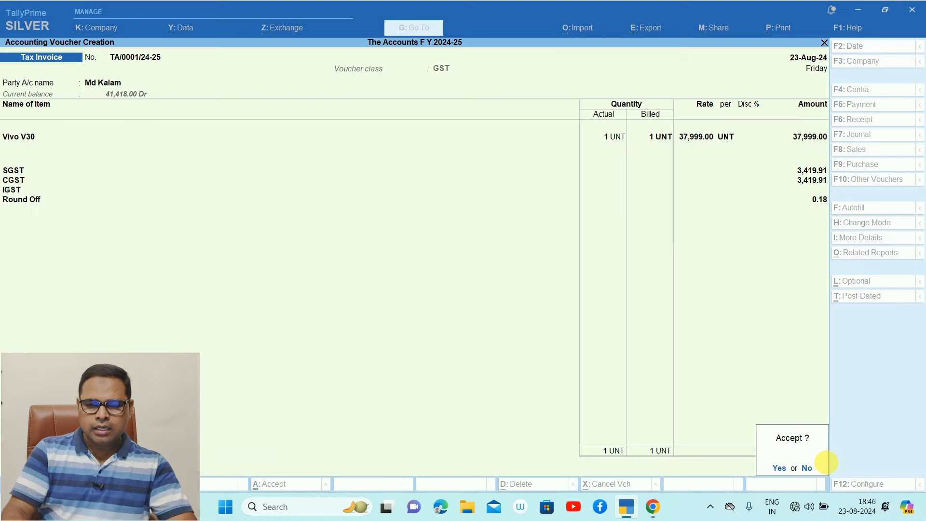
key("Return")
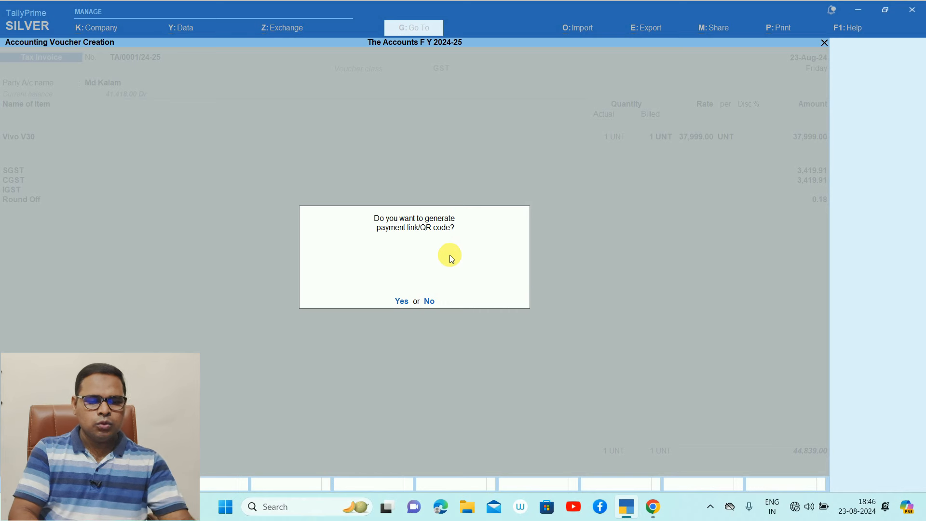
Agree to generate a payment link/QR code, using the merchant profile The Accounts and E-mail & SMS as the sharing mode.
mouse_move(450, 255)
left_mouse_down()
mouse_move(217, 135)
mouse_move(501, 117)
left_mouse_up()
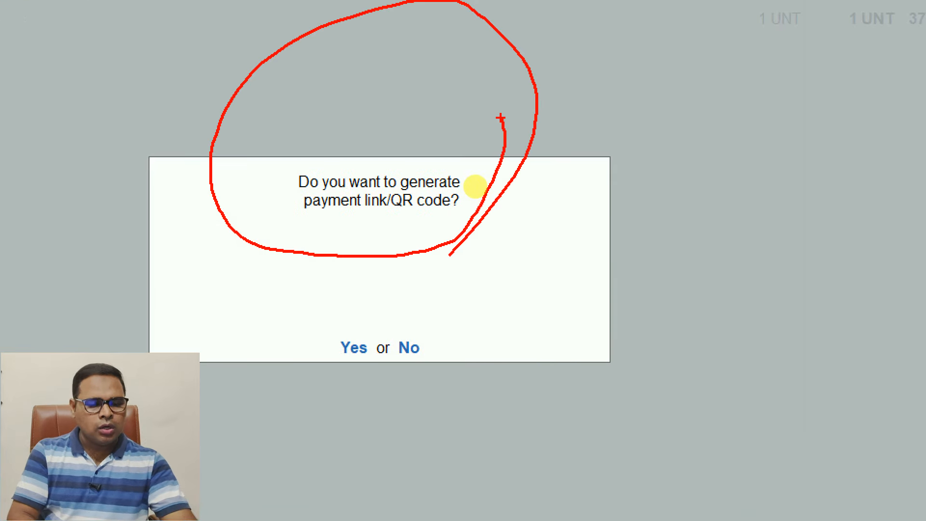
key("Escape")
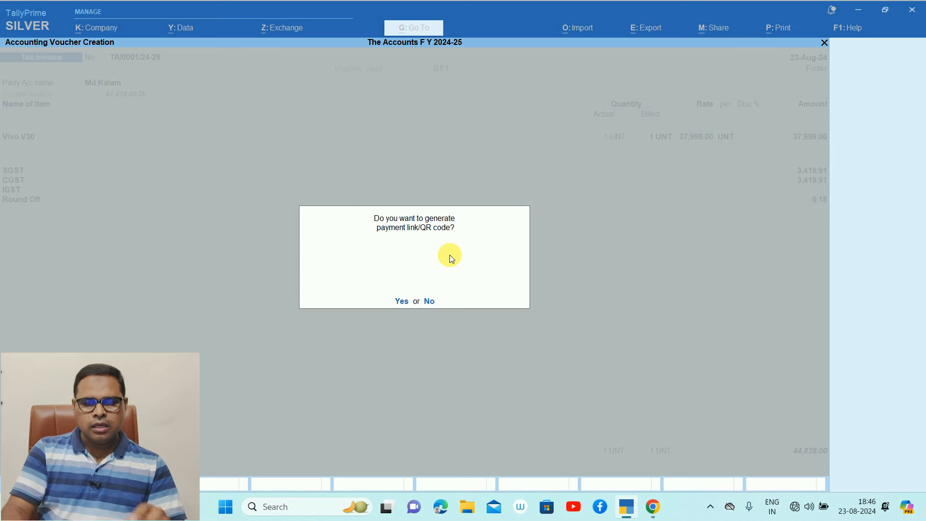
key("y")
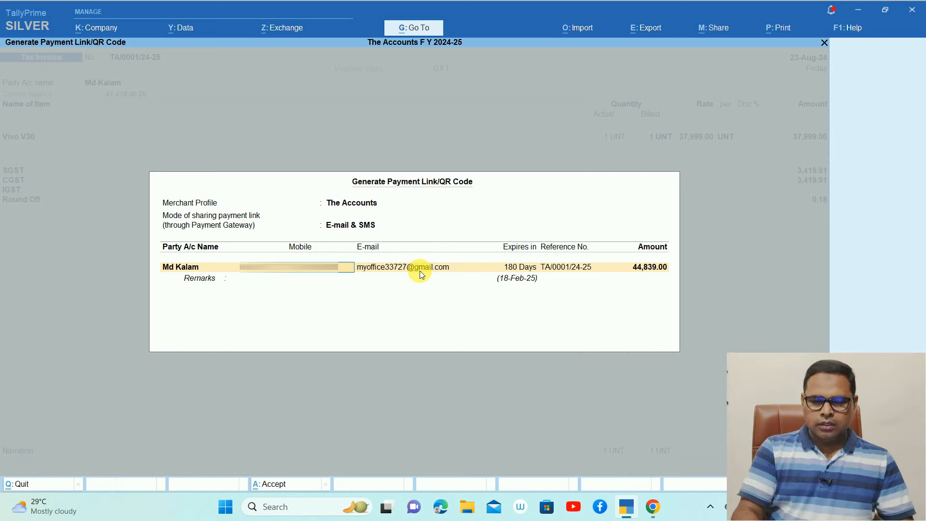
key("BackSpace")
key("BackSpace")
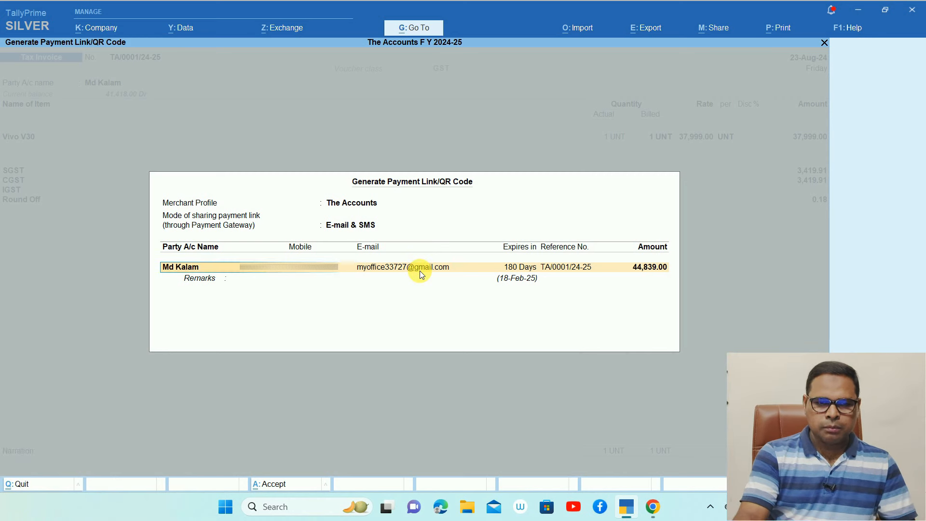
key("BackSpace")
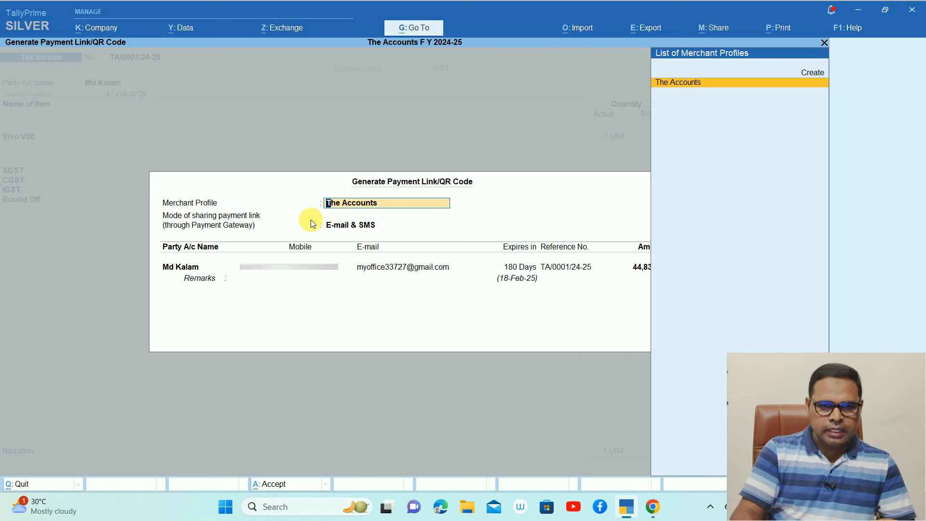
key("Return")
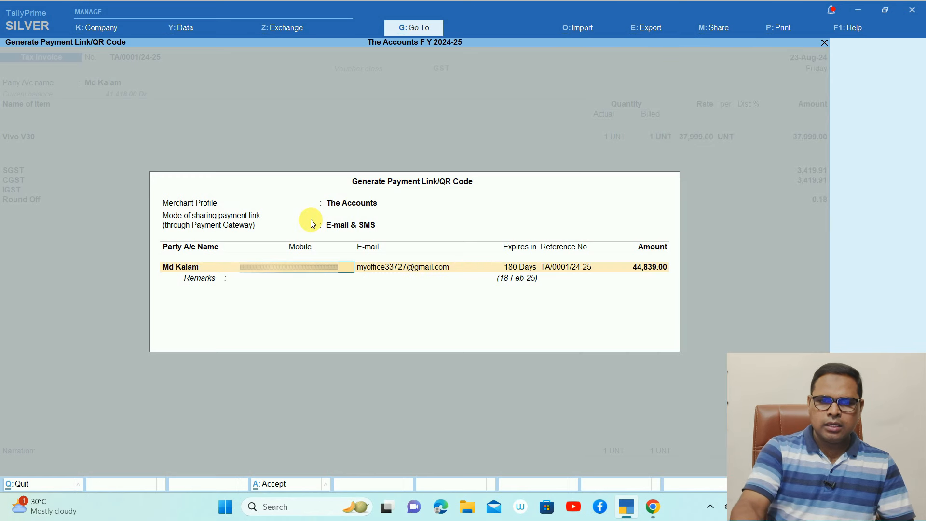
key("BackSpace")
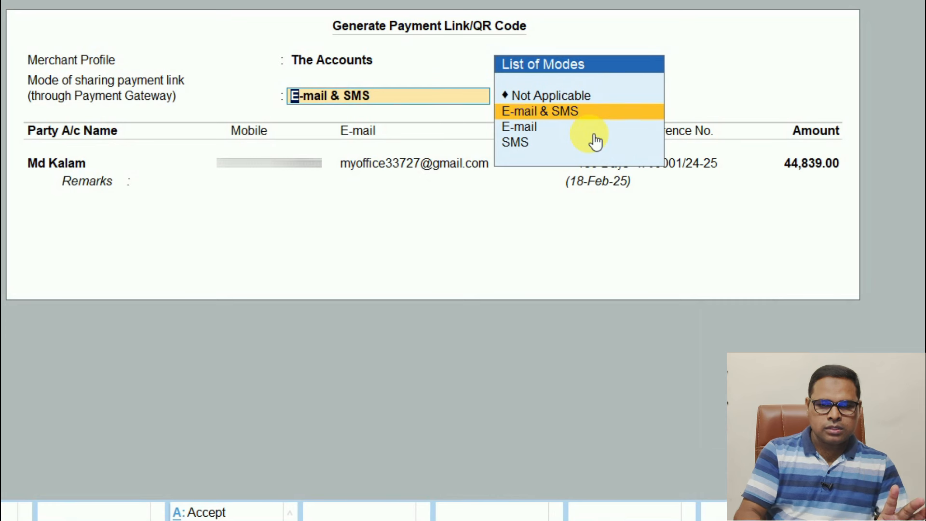
key("Return")
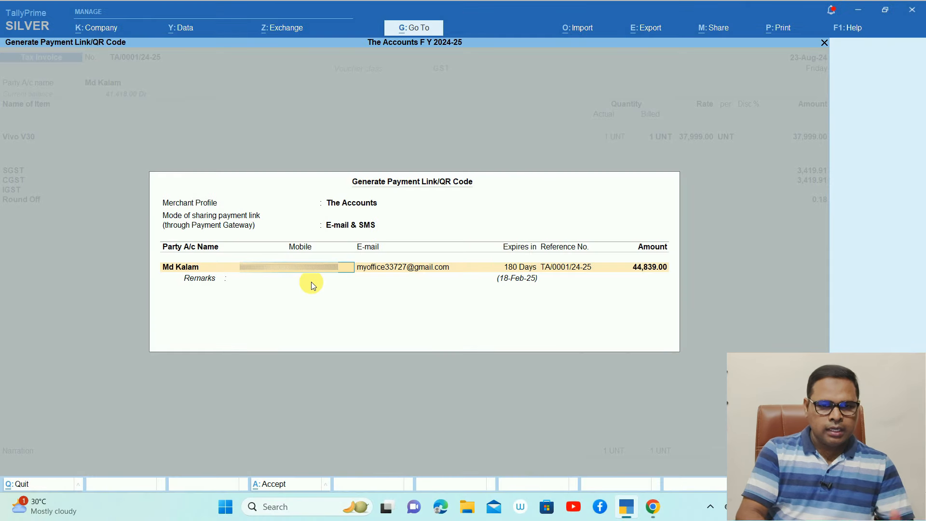
Keep the customer's mobile number and e-mail, and set the payment link to expire in 10 days.
key("Return")
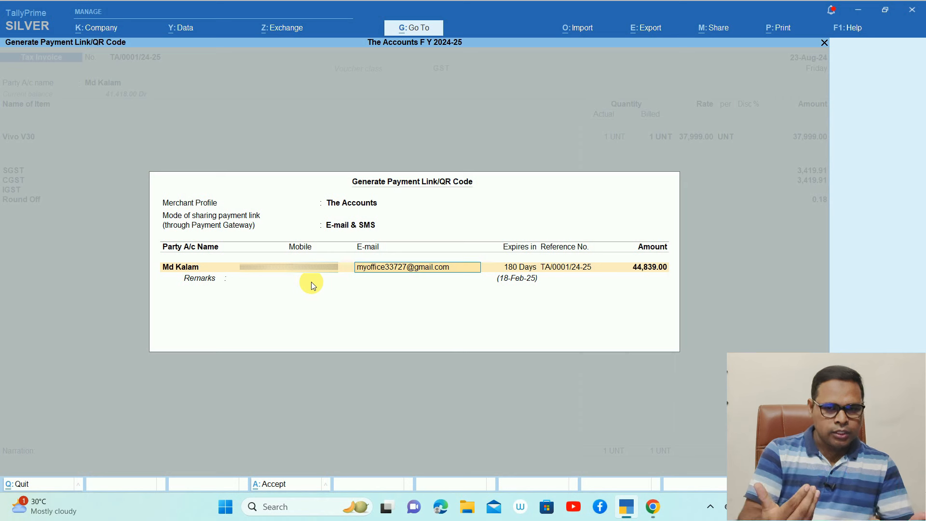
key("Return")
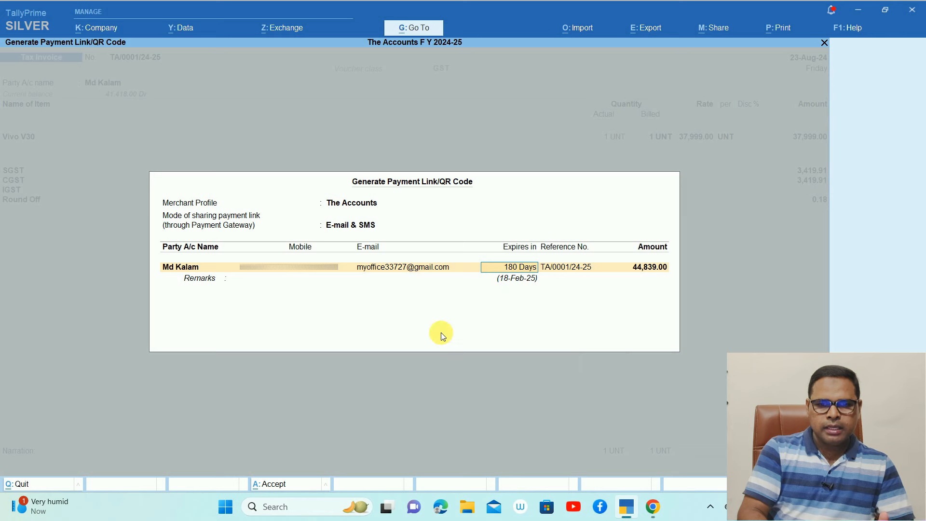
type("10")
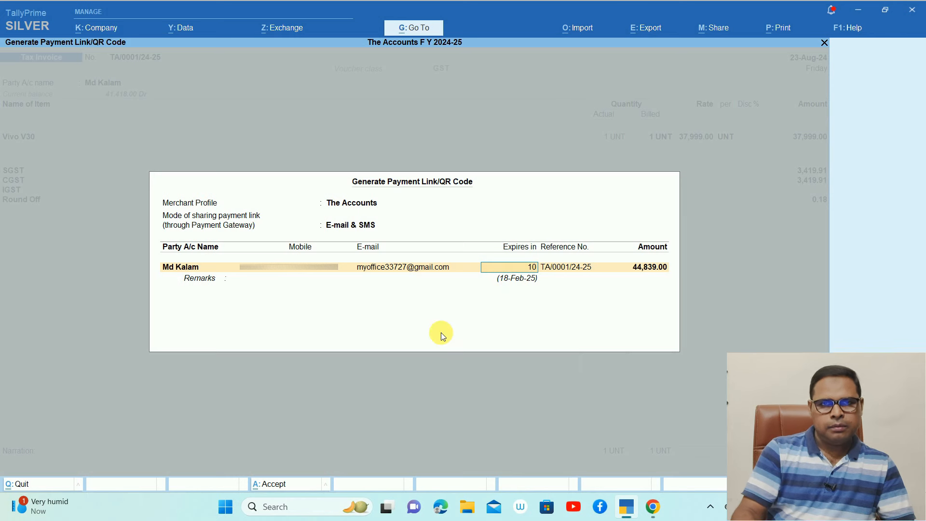
key("Return")
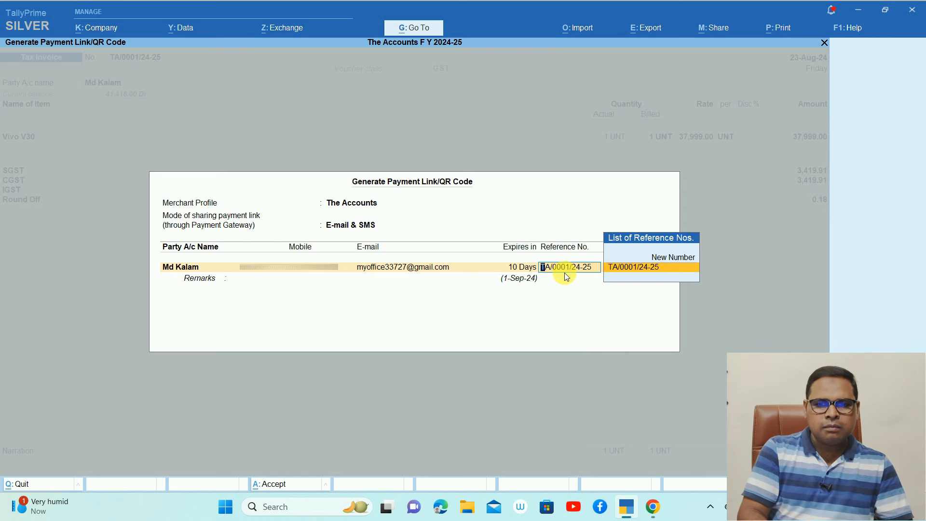
Keep the invoice's own reference number and full amount of 44,839.00, leave the remarks blank, and generate the payment link.
key("Return")
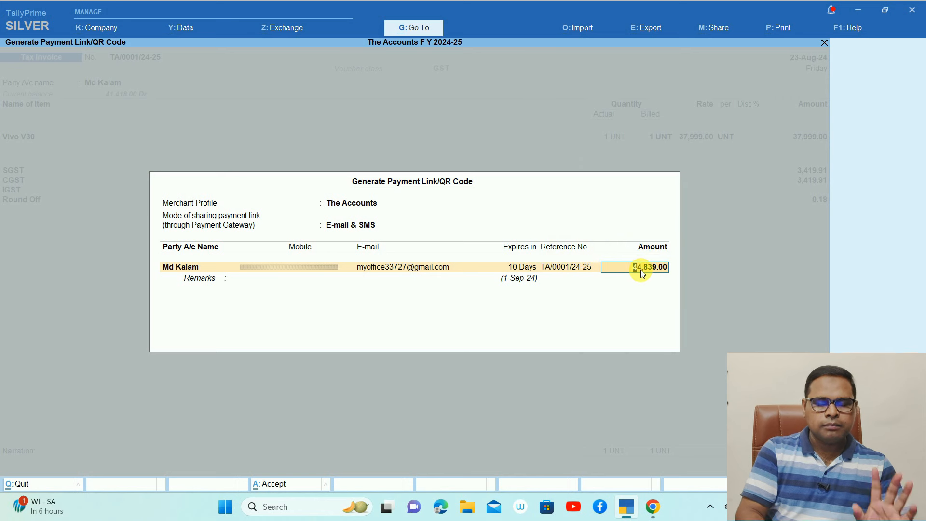
key("Return")
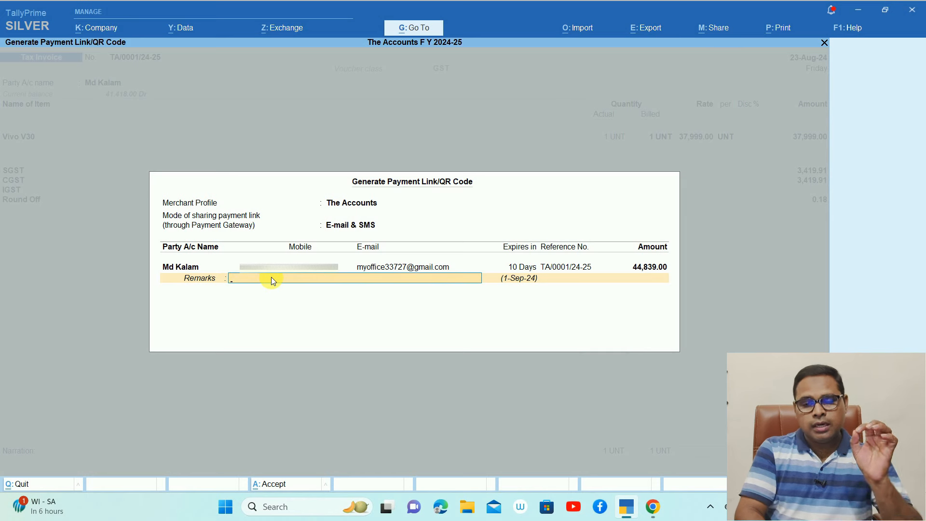
key("Return")
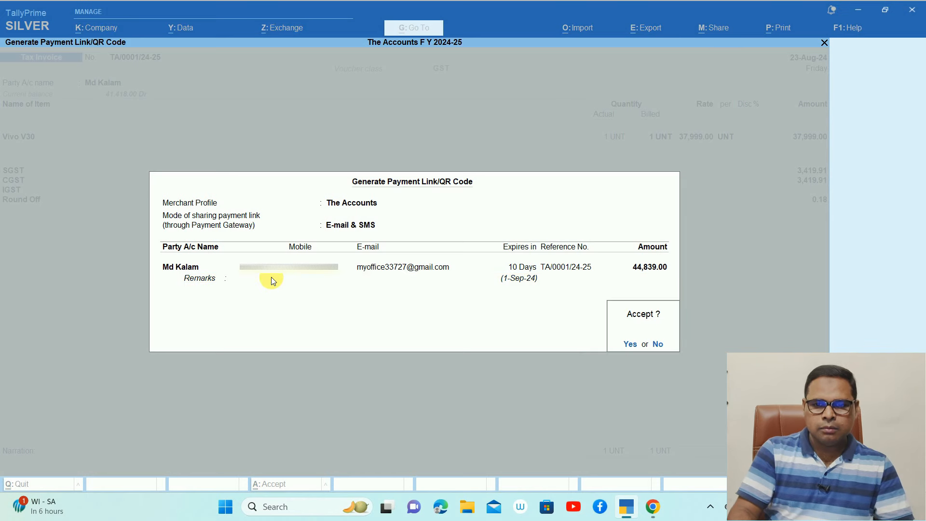
key("Return")
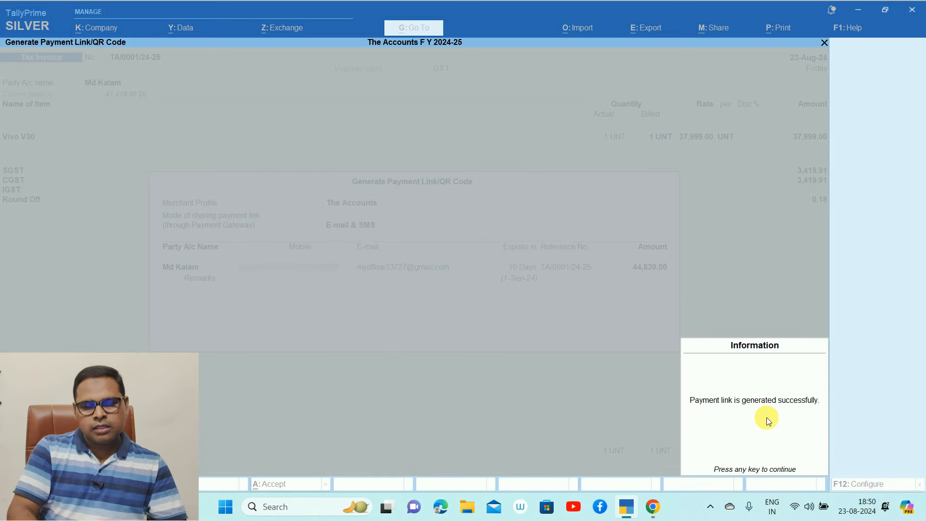
key("Return")
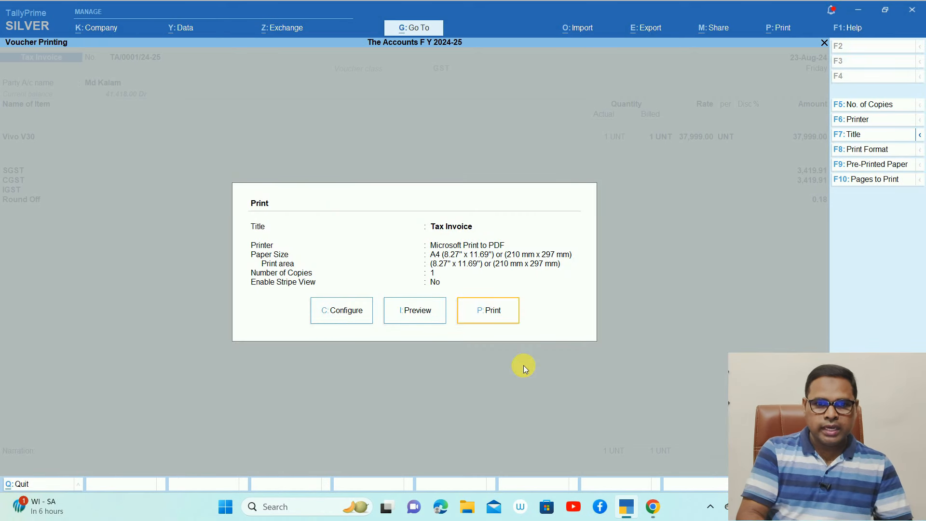
Preview the printed Tax Invoice at enlarged size to examine its details and payment link.
left_click(415, 319)
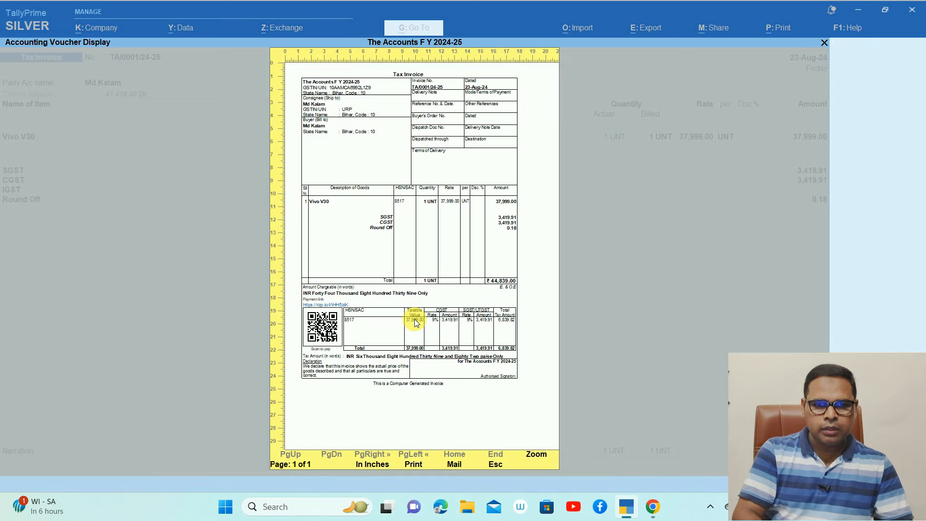
left_click(534, 453)
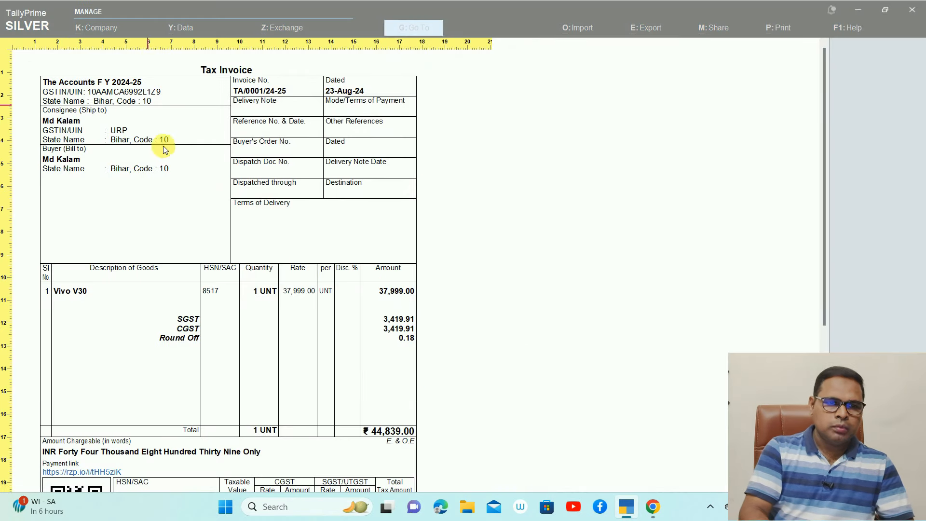